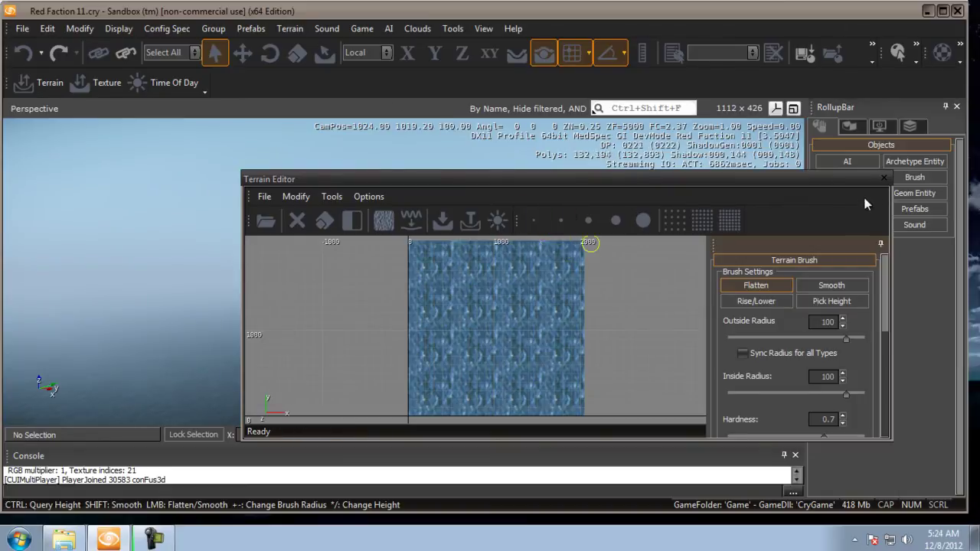
- Erase the existing terrain heightmap in the Terrain Editor
{"action": "left_click", "coordinate": [884, 179]}
{"action": "right_click_drag", "start_coordinate": [292, 267], "coordinate": [412, 250]}
{"action": "key", "text": "d"}
{"action": "left_click", "coordinate": [44, 83]}
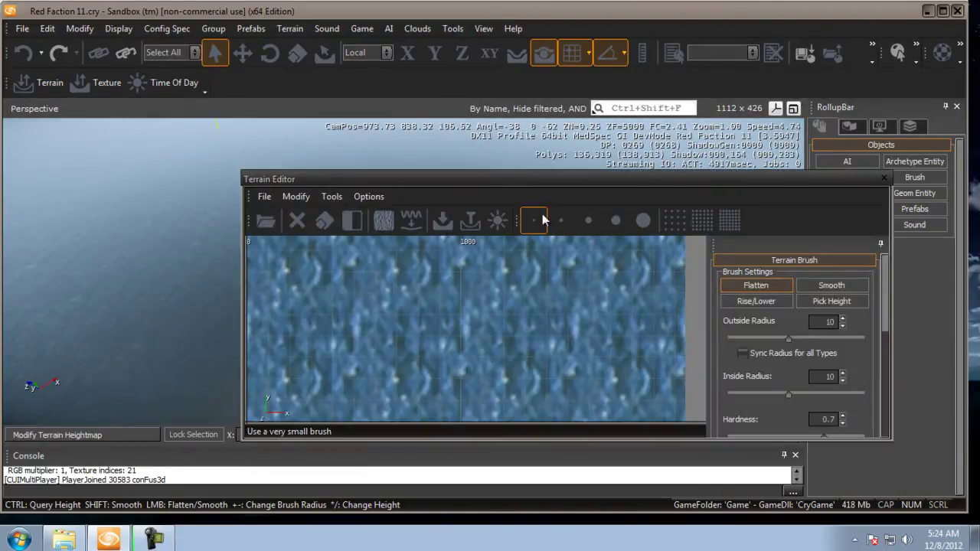
{"action": "scroll", "coordinate": [589, 288], "scroll_direction": "down", "scroll_amount": 3}
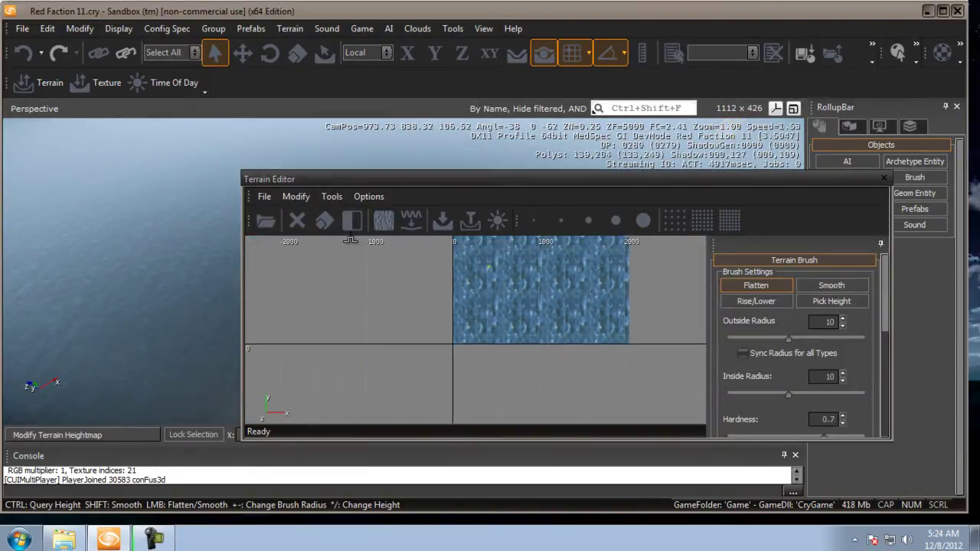
{"action": "left_click", "coordinate": [297, 222]}
{"action": "left_click", "coordinate": [490, 304]}
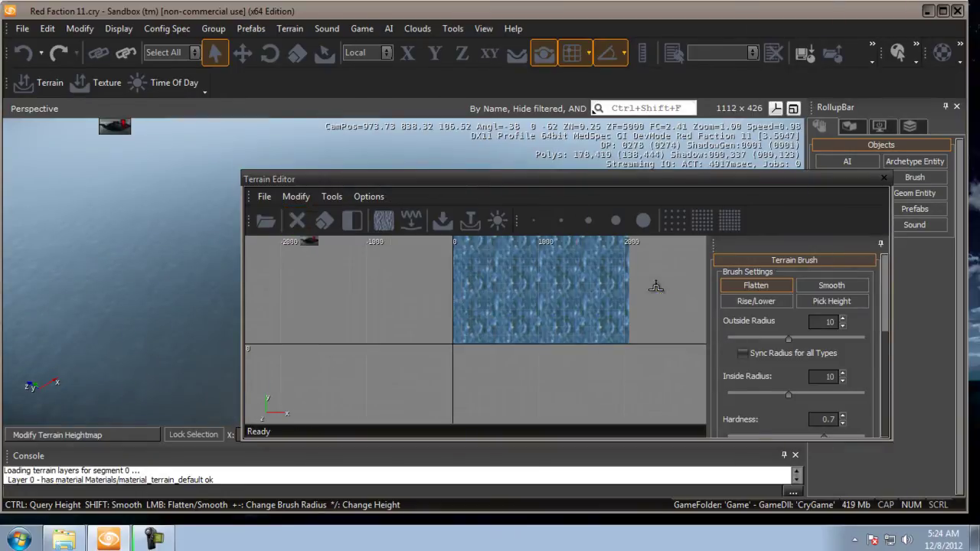
- Set the Flatten brush to radius 50 and height 20, and paint an oval island in the northwest part of the map
{"action": "scroll", "coordinate": [536, 337], "scroll_direction": "up", "scroll_amount": 1}
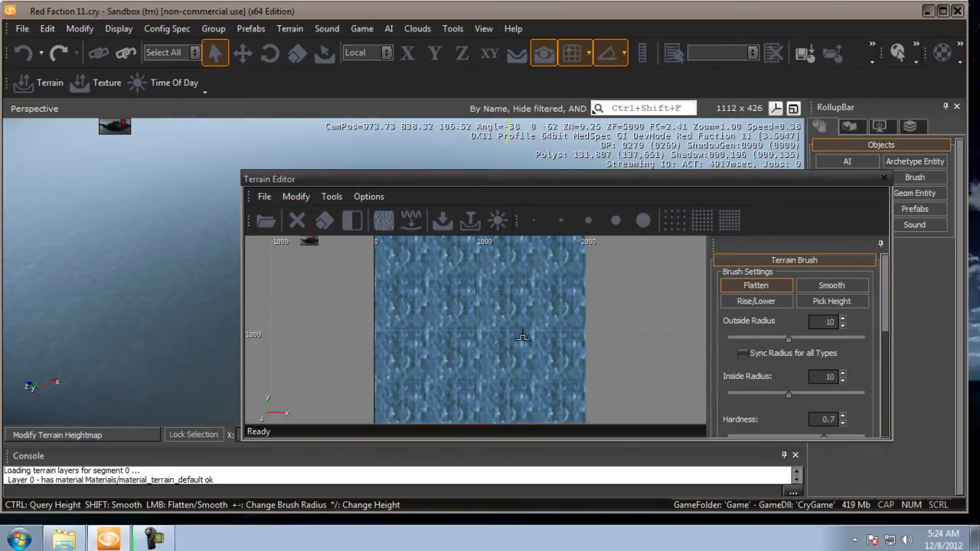
{"action": "left_click", "coordinate": [615, 222]}
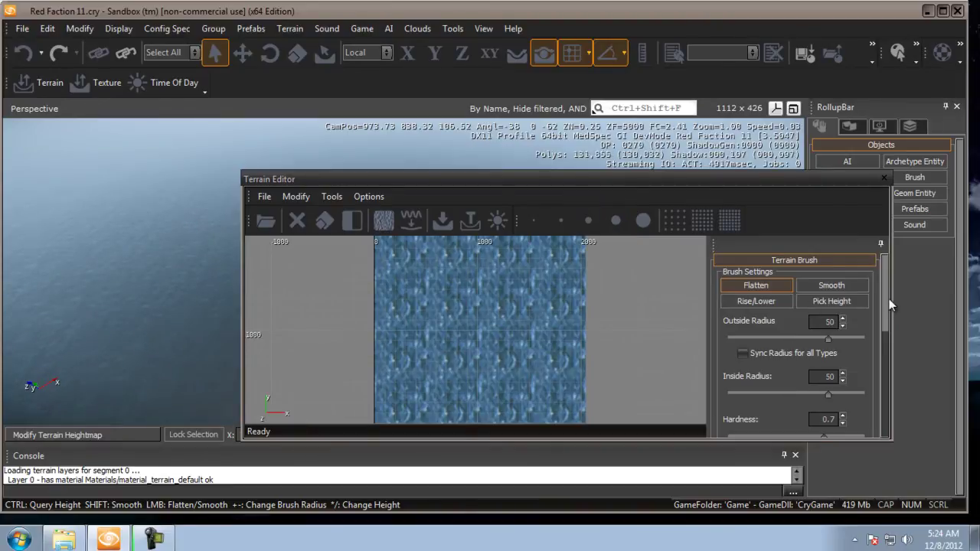
{"action": "left_click_drag", "start_coordinate": [885, 281], "coordinate": [885, 310]}
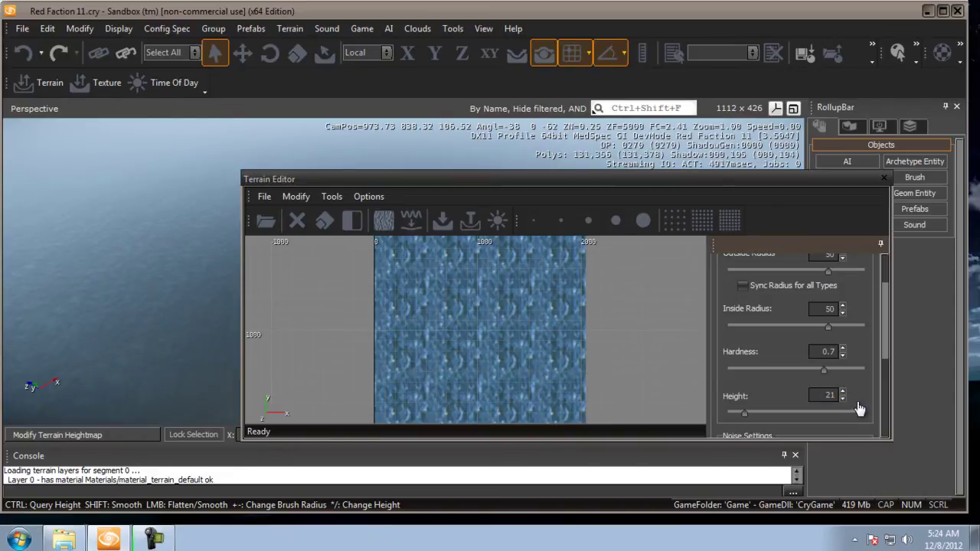
{"action": "left_click", "coordinate": [643, 222]}
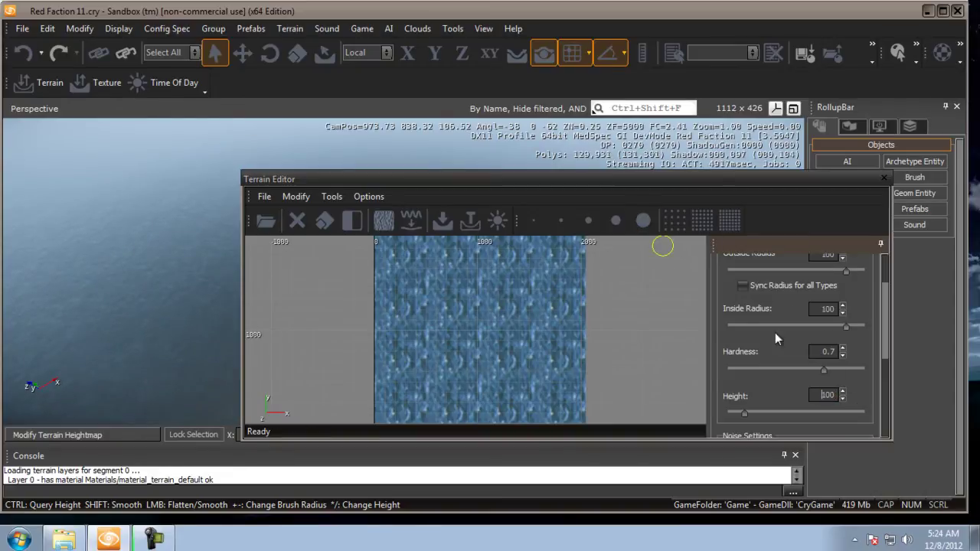
{"action": "left_click", "coordinate": [615, 221]}
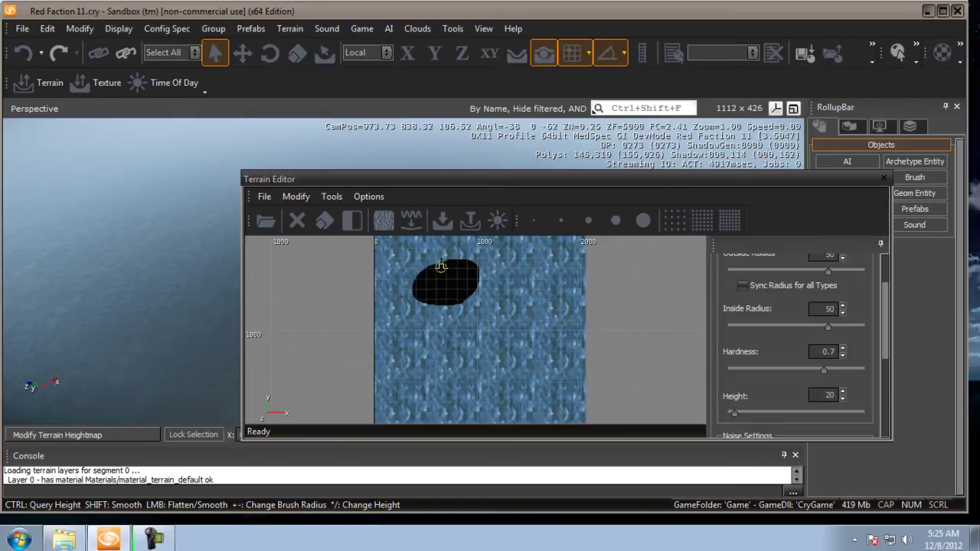
- Paint a second slanted oval island southeast of the first with the Flatten brush and even out its northern edge
{"action": "scroll", "coordinate": [441, 266], "scroll_direction": "up", "scroll_amount": 3}
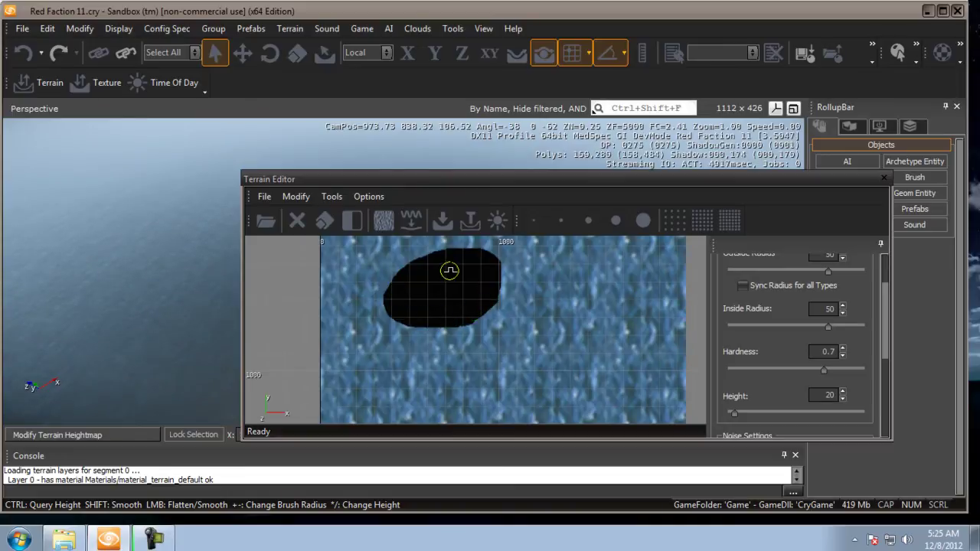
{"action": "scroll", "coordinate": [524, 319], "scroll_direction": "down", "scroll_amount": 2}
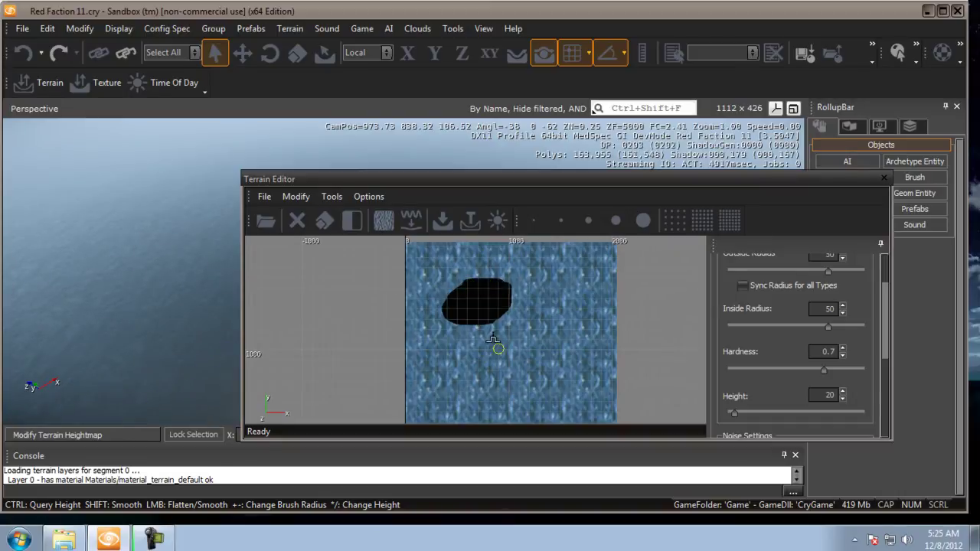
{"action": "mouse_move", "coordinate": [519, 356]}
{"action": "left_mouse_down"}
{"action": "mouse_move", "coordinate": [513, 339]}
{"action": "mouse_move", "coordinate": [498, 343]}
{"action": "mouse_move", "coordinate": [515, 367]}
{"action": "mouse_move", "coordinate": [551, 345]}
{"action": "mouse_move", "coordinate": [544, 334]}
{"action": "mouse_move", "coordinate": [509, 337]}
{"action": "mouse_move", "coordinate": [497, 351]}
{"action": "mouse_move", "coordinate": [529, 356]}
{"action": "mouse_move", "coordinate": [539, 344]}
{"action": "mouse_move", "coordinate": [504, 352]}
{"action": "mouse_move", "coordinate": [521, 340]}
{"action": "mouse_move", "coordinate": [529, 346]}
{"action": "mouse_move", "coordinate": [502, 357]}
{"action": "left_mouse_up"}
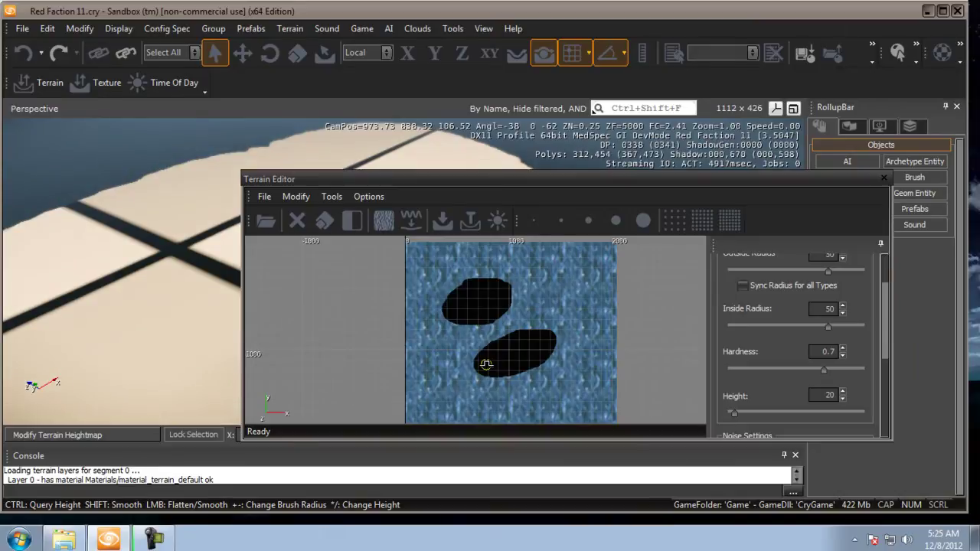
{"action": "scroll", "coordinate": [516, 371], "scroll_direction": "up", "scroll_amount": 5}
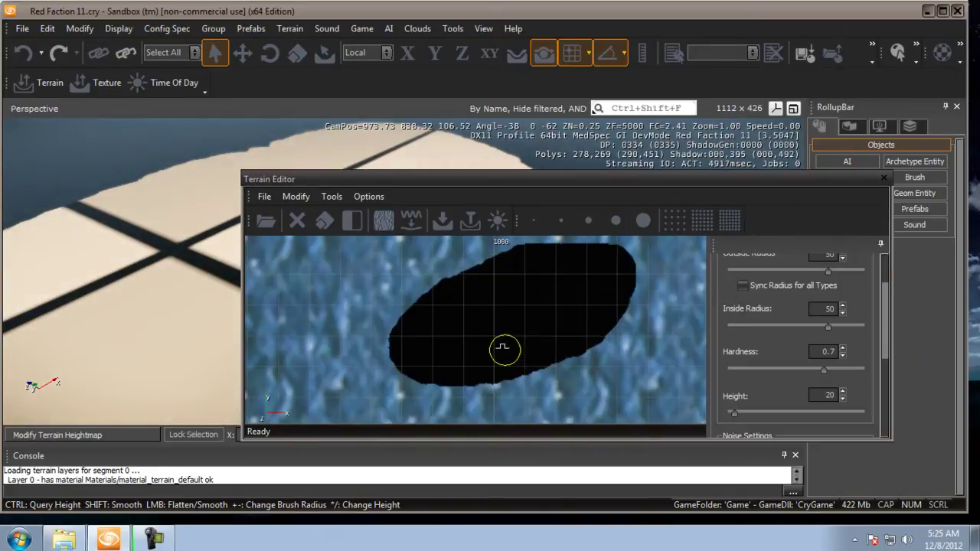
{"action": "scroll", "coordinate": [494, 333], "scroll_direction": "down", "scroll_amount": 1}
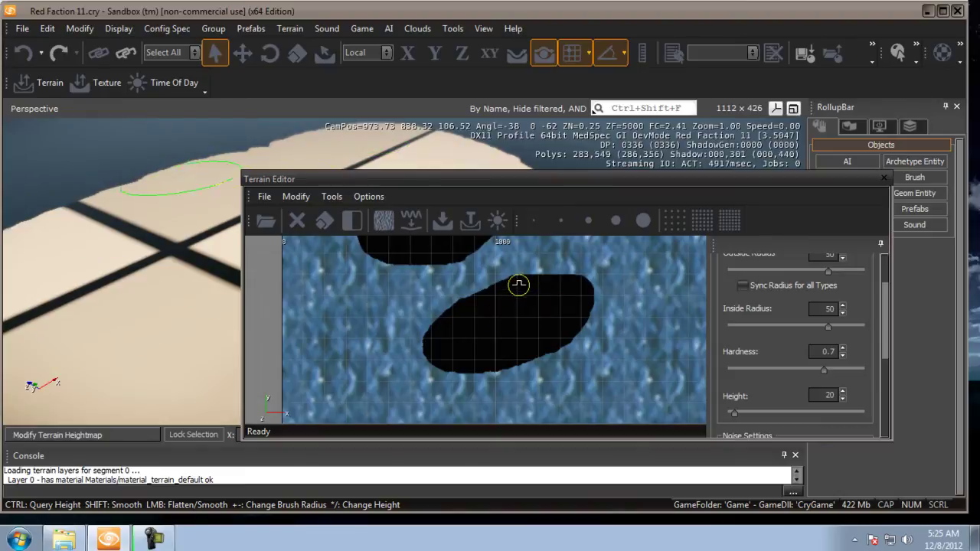
{"action": "mouse_move", "coordinate": [520, 283]}
{"action": "left_mouse_down"}
{"action": "mouse_move", "coordinate": [583, 288]}
{"action": "mouse_move", "coordinate": [557, 338]}
{"action": "mouse_move", "coordinate": [475, 360]}
{"action": "mouse_move", "coordinate": [431, 349]}
{"action": "mouse_move", "coordinate": [482, 320]}
{"action": "left_mouse_up"}
{"action": "scroll", "coordinate": [482, 320], "scroll_direction": "down", "scroll_amount": 2}
{"action": "scroll", "coordinate": [483, 319], "scroll_direction": "up", "scroll_amount": 3}
{"action": "scroll", "coordinate": [484, 320], "scroll_direction": "down", "scroll_amount": 2}
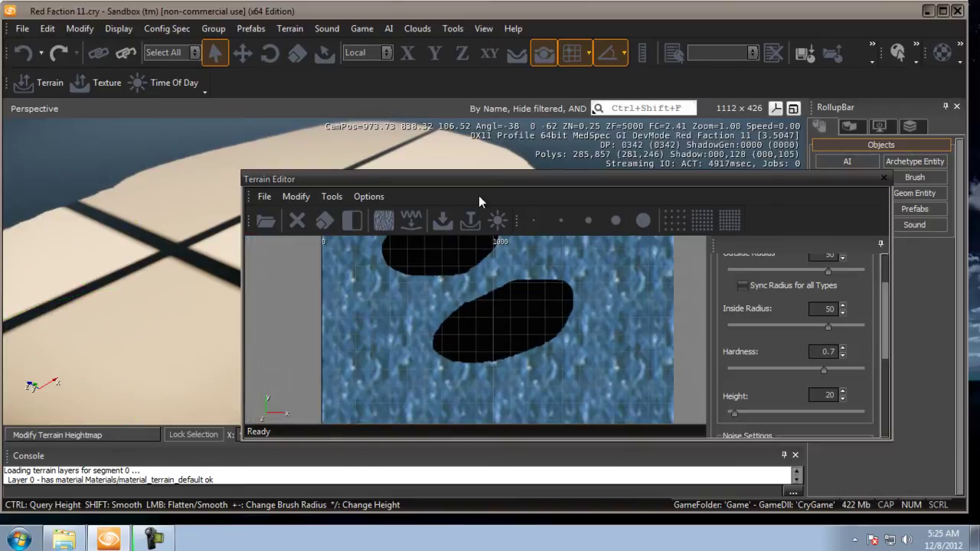
- Connect the two islands with curved land strips along their western and eastern sides using the Flatten brush
{"action": "left_click_drag", "start_coordinate": [884, 308], "coordinate": [886, 302]}
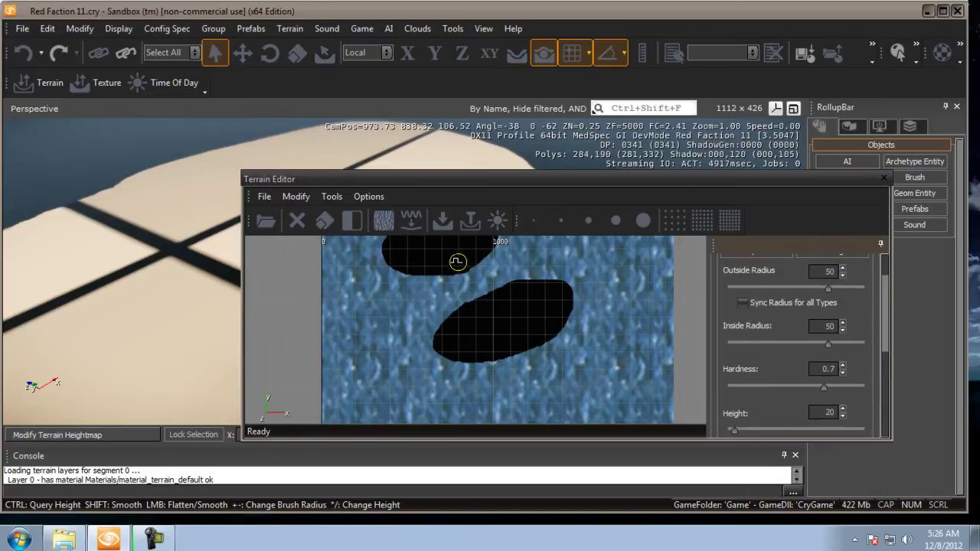
{"action": "left_click_drag", "start_coordinate": [402, 269], "coordinate": [403, 291]}
{"action": "left_click_drag", "start_coordinate": [427, 326], "coordinate": [435, 334]}
{"action": "middle_click_drag", "start_coordinate": [563, 267], "coordinate": [512, 314]}
{"action": "mouse_move", "coordinate": [447, 267]}
{"action": "left_mouse_down"}
{"action": "mouse_move", "coordinate": [498, 327]}
{"action": "mouse_move", "coordinate": [457, 270]}
{"action": "mouse_move", "coordinate": [389, 252]}
{"action": "mouse_move", "coordinate": [360, 260]}
{"action": "mouse_move", "coordinate": [335, 302]}
{"action": "left_mouse_up"}
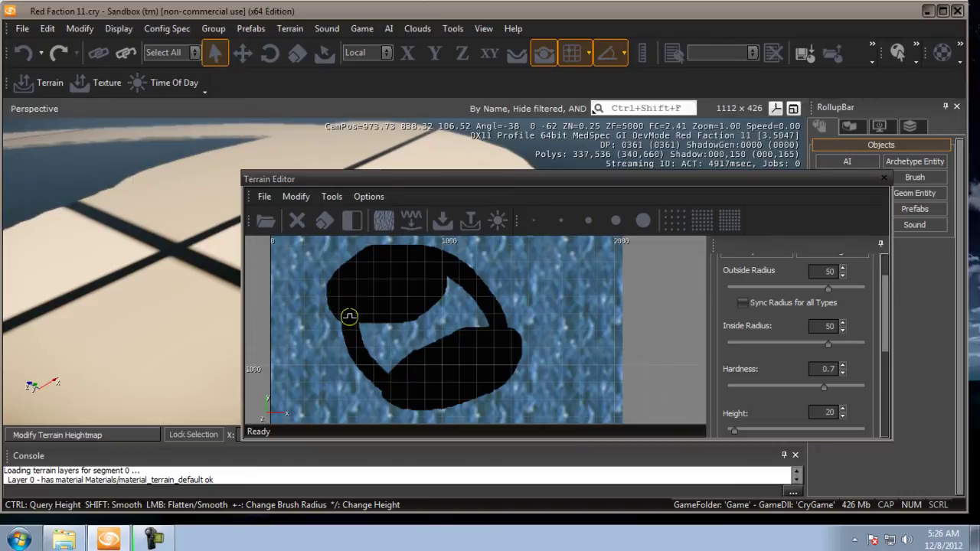
- Flatten a land bridge between the islands through the central water and add one small round islet in each water gap
{"action": "mouse_move", "coordinate": [404, 317]}
{"action": "left_mouse_down"}
{"action": "mouse_move", "coordinate": [408, 305]}
{"action": "mouse_move", "coordinate": [430, 337]}
{"action": "left_mouse_up"}
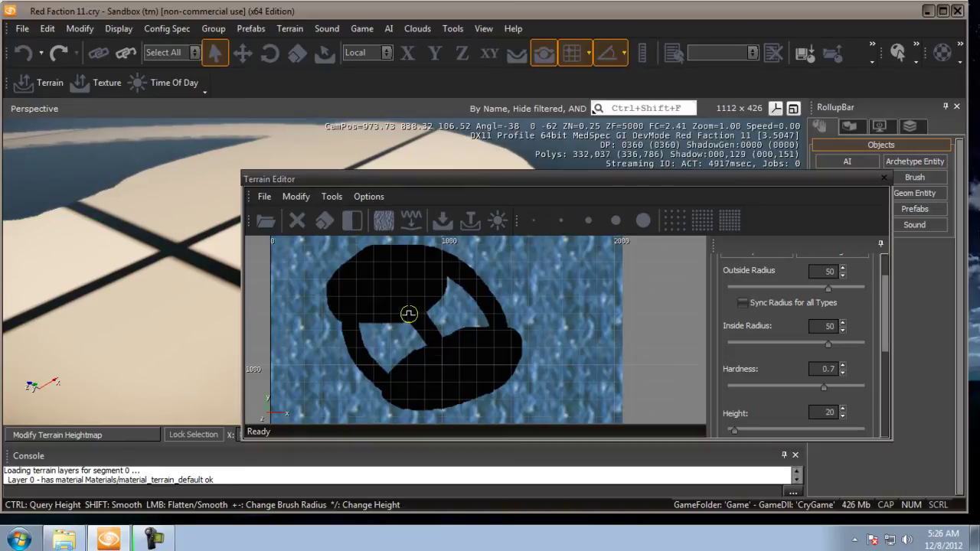
{"action": "left_click", "coordinate": [393, 340]}
{"action": "left_click", "coordinate": [454, 309]}
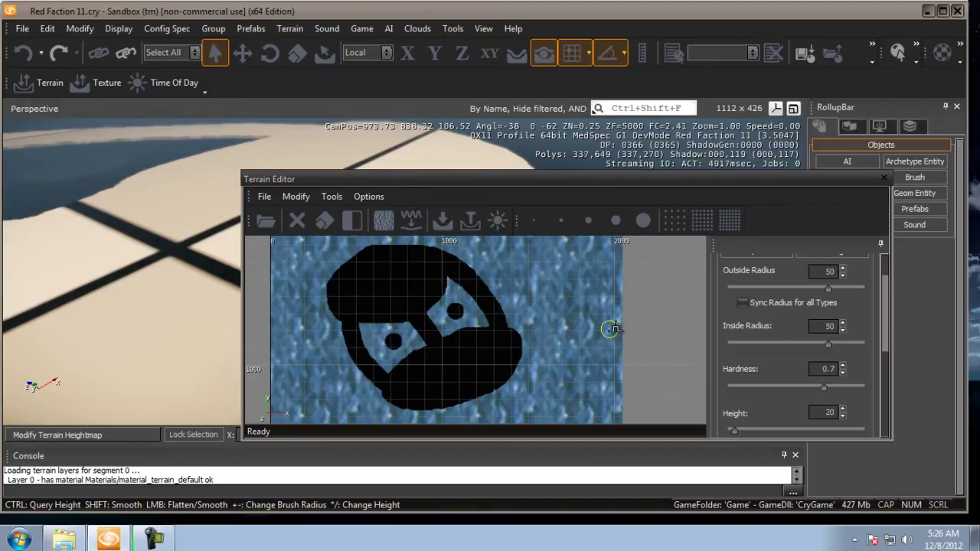
- Switch the terrain brush to Smooth with radius 100 and smooth the inner shores and the southern island's coast
{"action": "left_click_drag", "start_coordinate": [884, 332], "coordinate": [885, 375]}
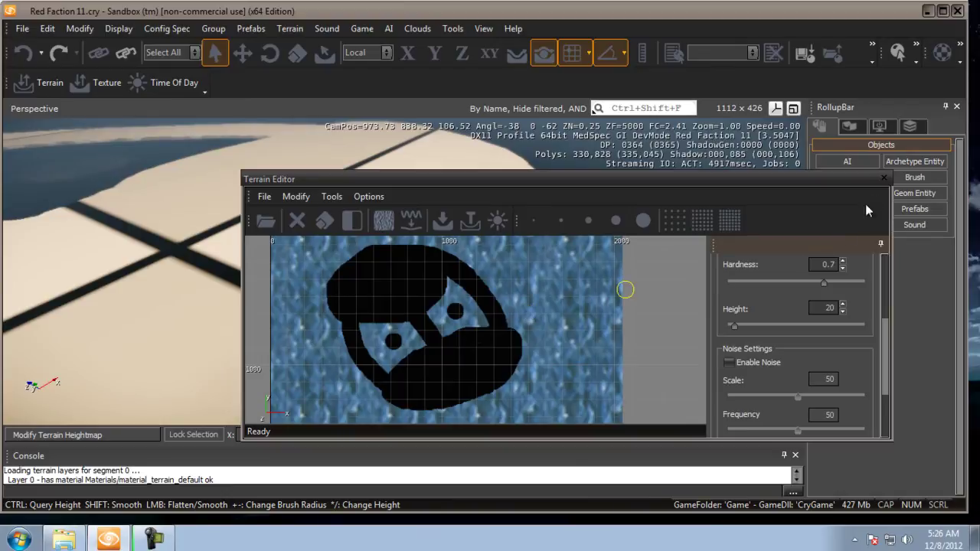
{"action": "left_click", "coordinate": [884, 179]}
{"action": "key", "text": "s"}
{"action": "right_click_drag", "start_coordinate": [544, 299], "coordinate": [581, 268]}
{"action": "right_click_drag", "start_coordinate": [476, 266], "coordinate": [470, 265]}
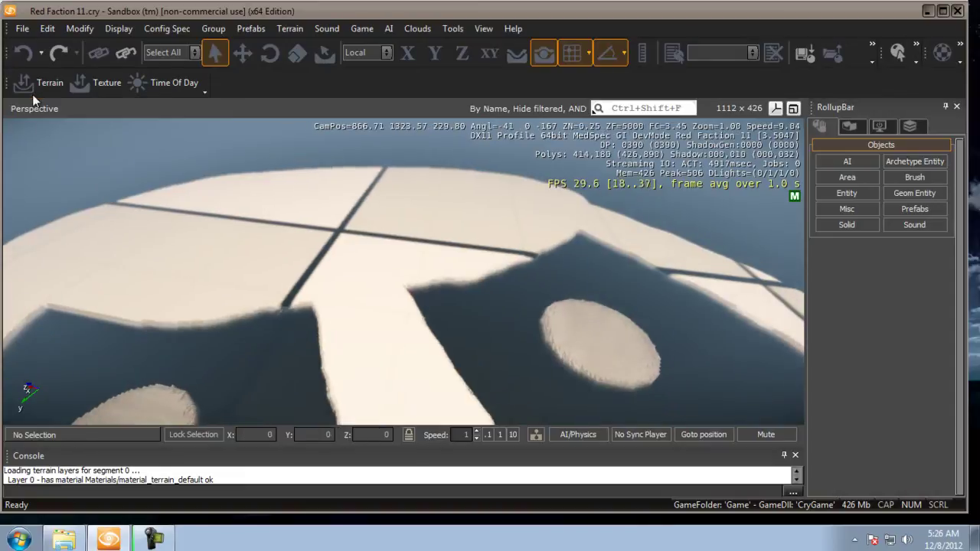
{"action": "left_click", "coordinate": [36, 86]}
{"action": "left_click", "coordinate": [833, 286]}
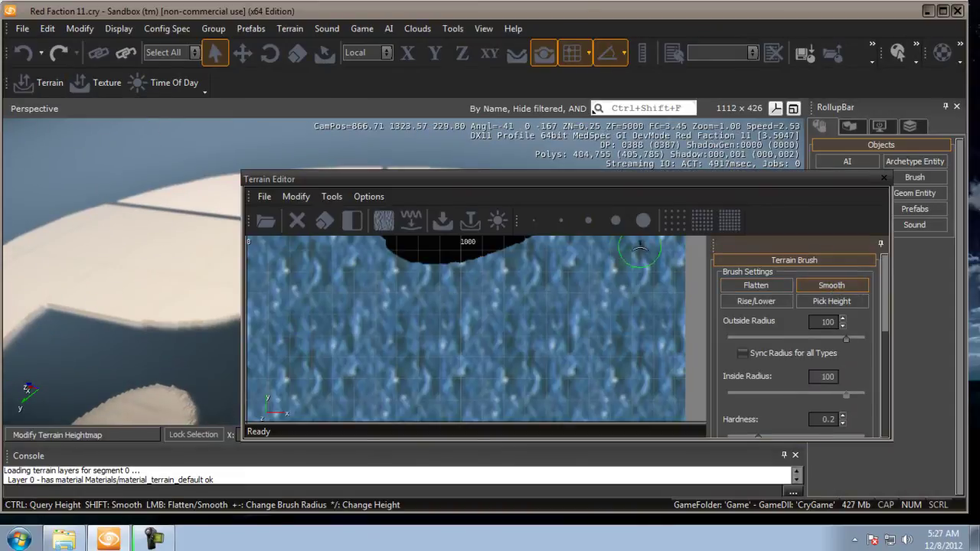
{"action": "mouse_move", "coordinate": [522, 263]}
{"action": "right_mouse_down"}
{"action": "mouse_move", "coordinate": [523, 363]}
{"action": "mouse_move", "coordinate": [535, 399]}
{"action": "right_mouse_up"}
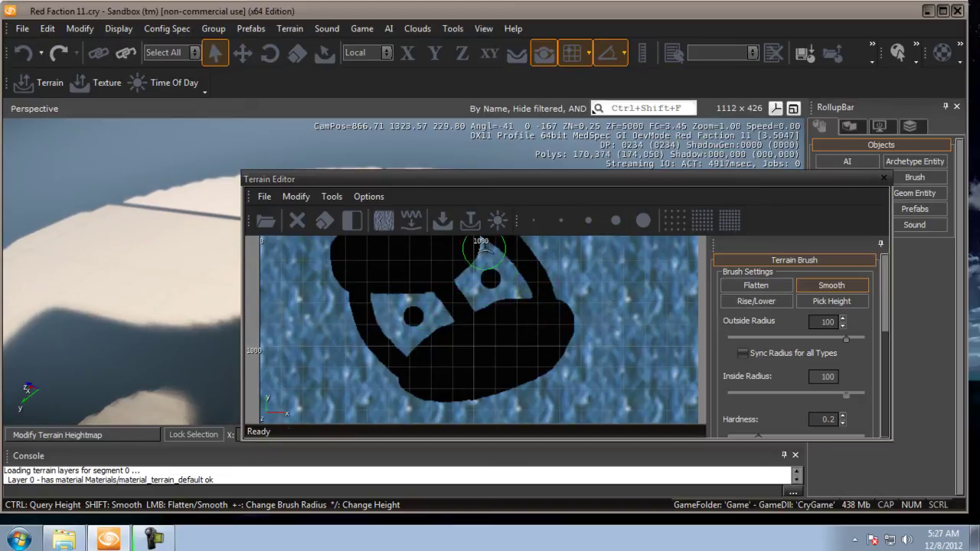
{"action": "mouse_move", "coordinate": [457, 271]}
{"action": "left_mouse_down"}
{"action": "mouse_move", "coordinate": [372, 288]}
{"action": "mouse_move", "coordinate": [366, 313]}
{"action": "left_mouse_up"}
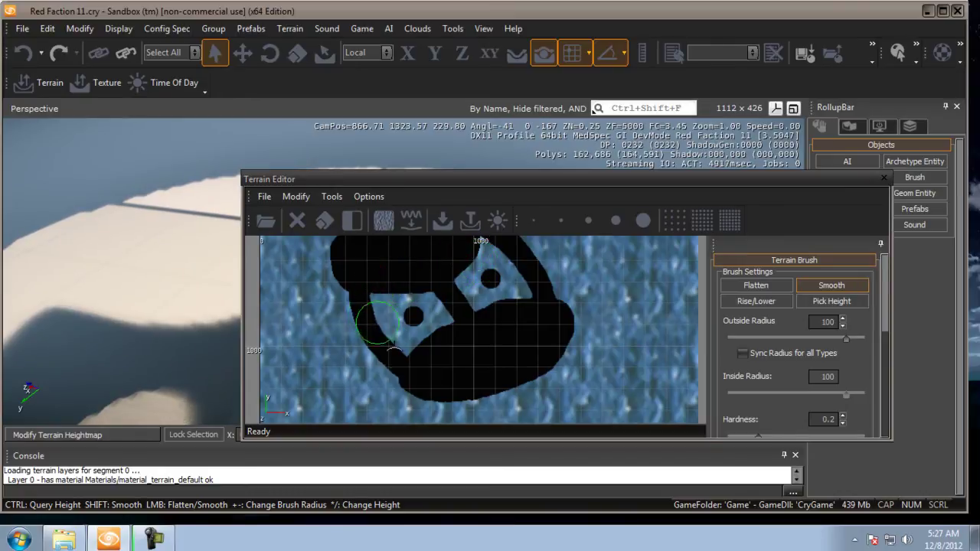
{"action": "mouse_move", "coordinate": [444, 392]}
{"action": "left_mouse_down"}
{"action": "mouse_move", "coordinate": [503, 350]}
{"action": "mouse_move", "coordinate": [459, 390]}
{"action": "mouse_move", "coordinate": [465, 409]}
{"action": "mouse_move", "coordinate": [564, 339]}
{"action": "mouse_move", "coordinate": [574, 321]}
{"action": "mouse_move", "coordinate": [539, 276]}
{"action": "left_mouse_up"}
- Smooth the northern island's outer coast and the eastern land strip with the radius 100 brush
{"action": "middle_click_drag", "start_coordinate": [539, 276], "coordinate": [555, 340]}
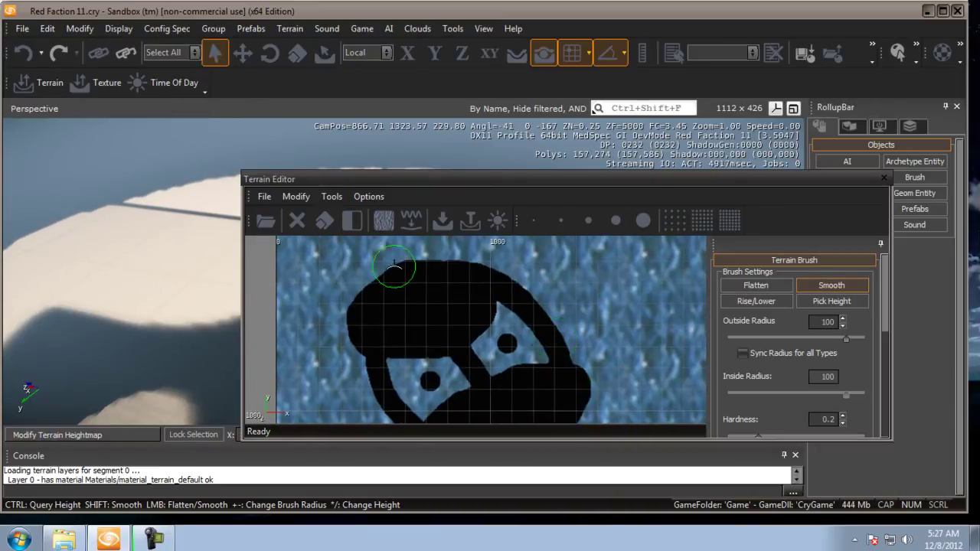
{"action": "mouse_move", "coordinate": [366, 300]}
{"action": "left_mouse_down"}
{"action": "mouse_move", "coordinate": [357, 306]}
{"action": "mouse_move", "coordinate": [433, 302]}
{"action": "left_mouse_up"}
{"action": "left_click_drag", "start_coordinate": [505, 283], "coordinate": [481, 256]}
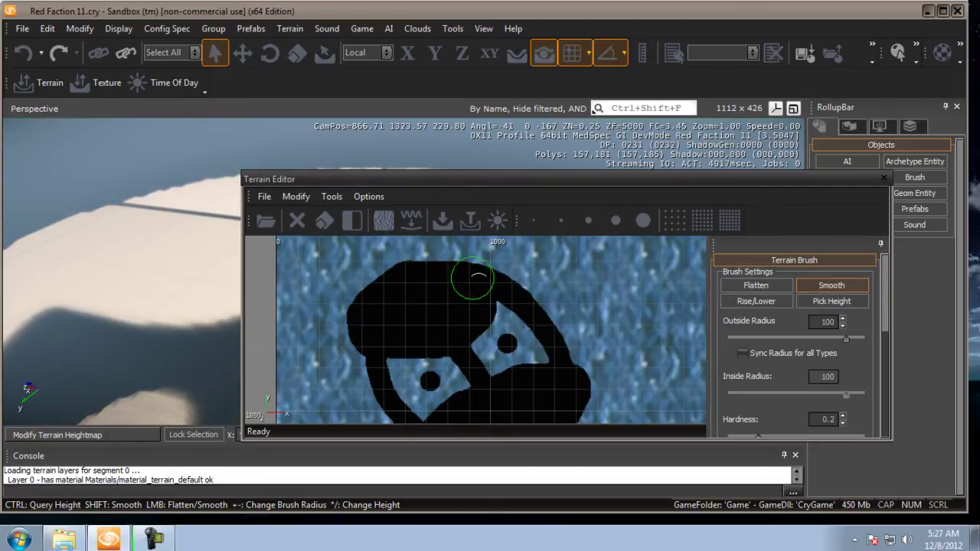
{"action": "mouse_move", "coordinate": [532, 307]}
{"action": "left_mouse_down"}
{"action": "mouse_move", "coordinate": [570, 379]}
{"action": "mouse_move", "coordinate": [548, 358]}
{"action": "mouse_move", "coordinate": [558, 378]}
{"action": "mouse_move", "coordinate": [532, 331]}
{"action": "mouse_move", "coordinate": [482, 331]}
{"action": "mouse_move", "coordinate": [498, 390]}
{"action": "mouse_move", "coordinate": [525, 387]}
{"action": "mouse_move", "coordinate": [487, 377]}
{"action": "mouse_move", "coordinate": [442, 401]}
{"action": "left_mouse_up"}
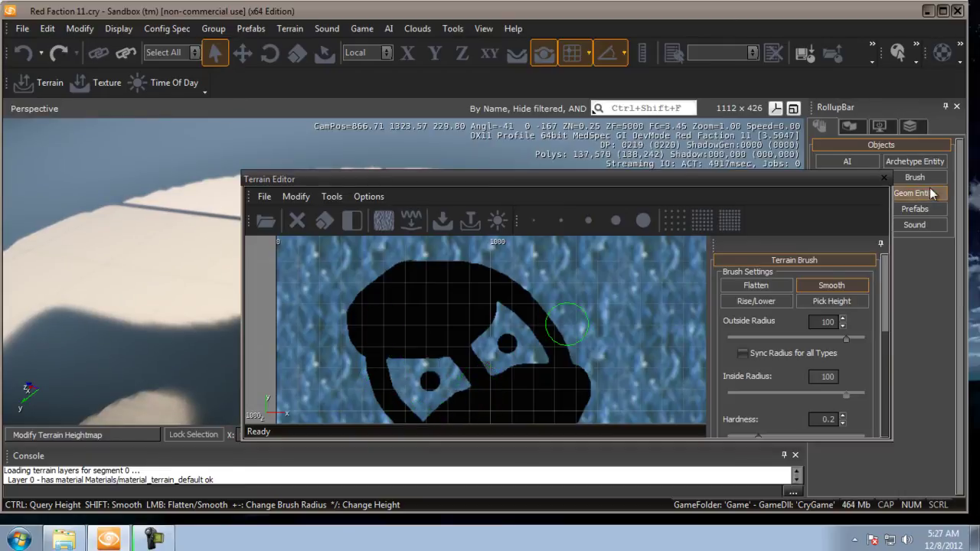
- Open the texture file selection for the Default layer in Terrain Texture Layers
{"action": "left_click", "coordinate": [884, 178]}
{"action": "right_click_drag", "start_coordinate": [553, 250], "coordinate": [544, 309]}
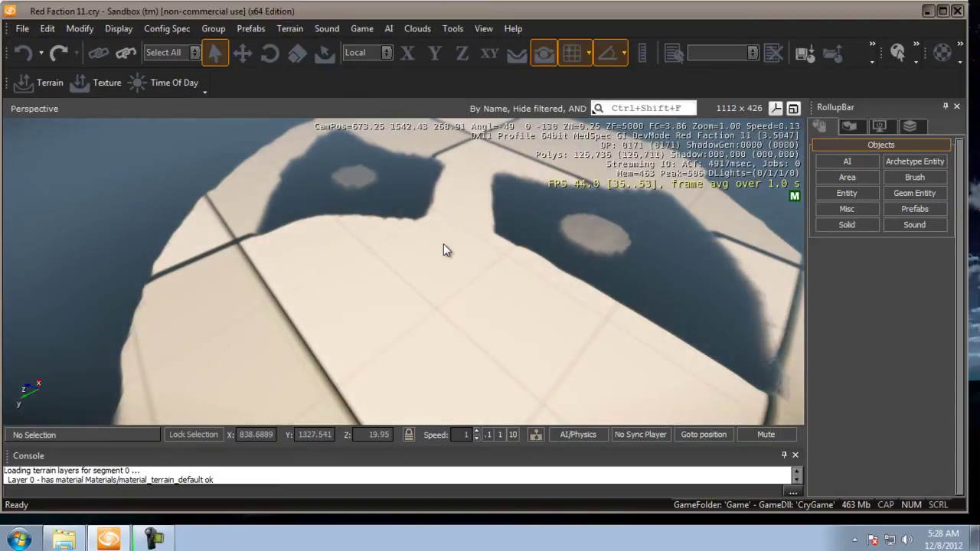
{"action": "left_click", "coordinate": [288, 29]}
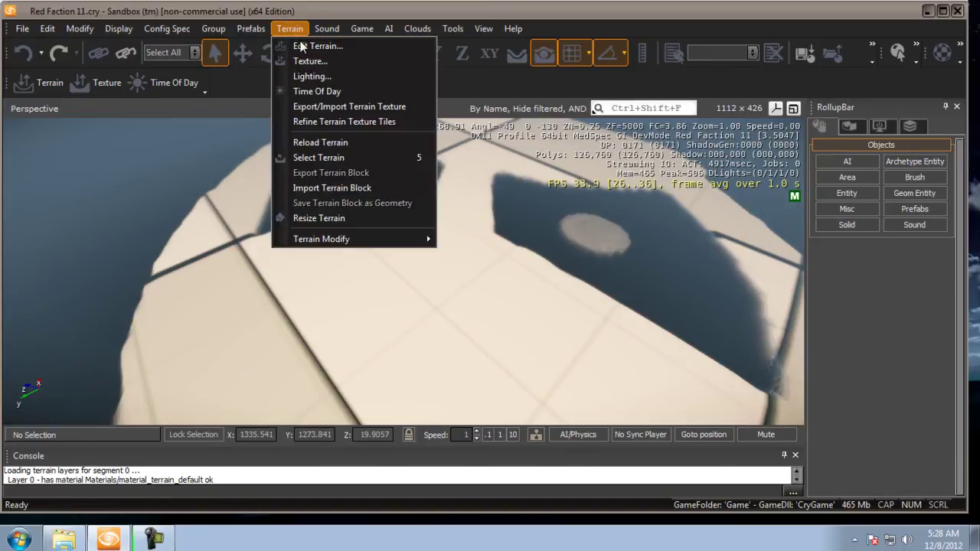
{"action": "left_click", "coordinate": [247, 27]}
{"action": "left_click", "coordinate": [99, 84]}
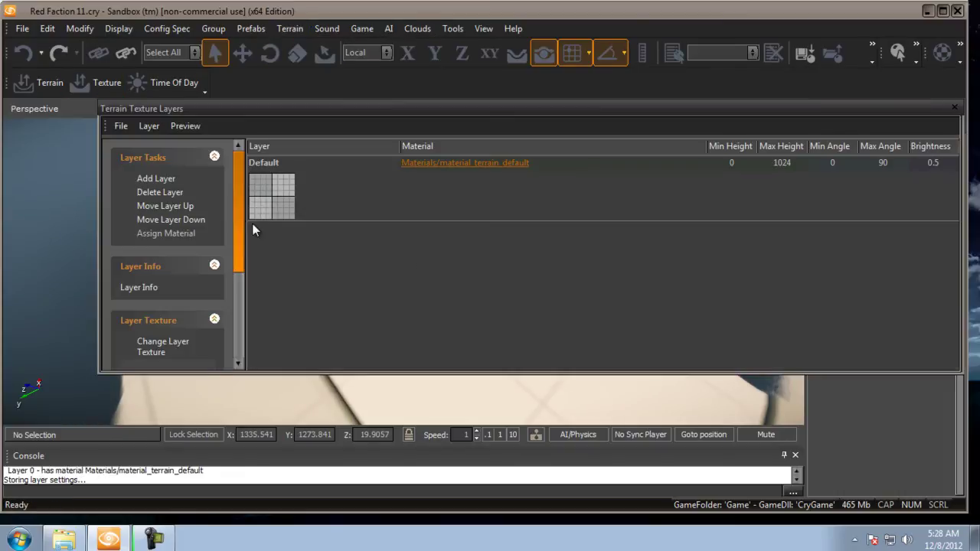
{"action": "left_click", "coordinate": [348, 201]}
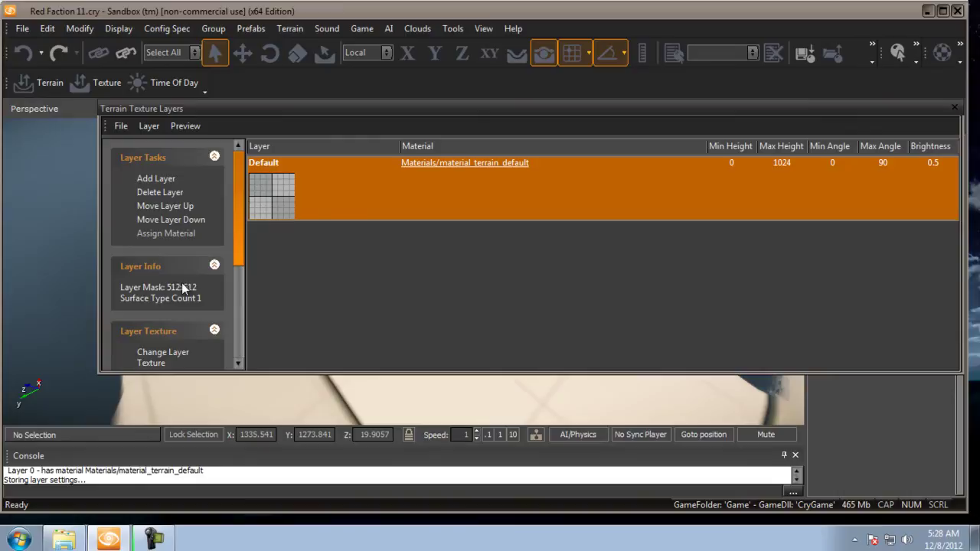
{"action": "left_click", "coordinate": [158, 362]}
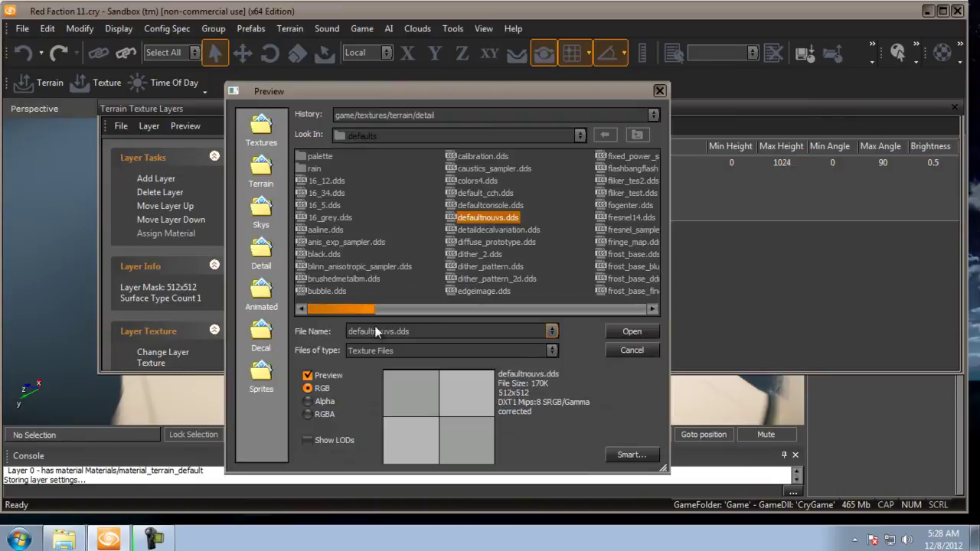
- Browse the texture selection to the game/textures/terrain/detail folder
{"action": "left_click", "coordinate": [579, 136]}
{"action": "left_click", "coordinate": [444, 169]}
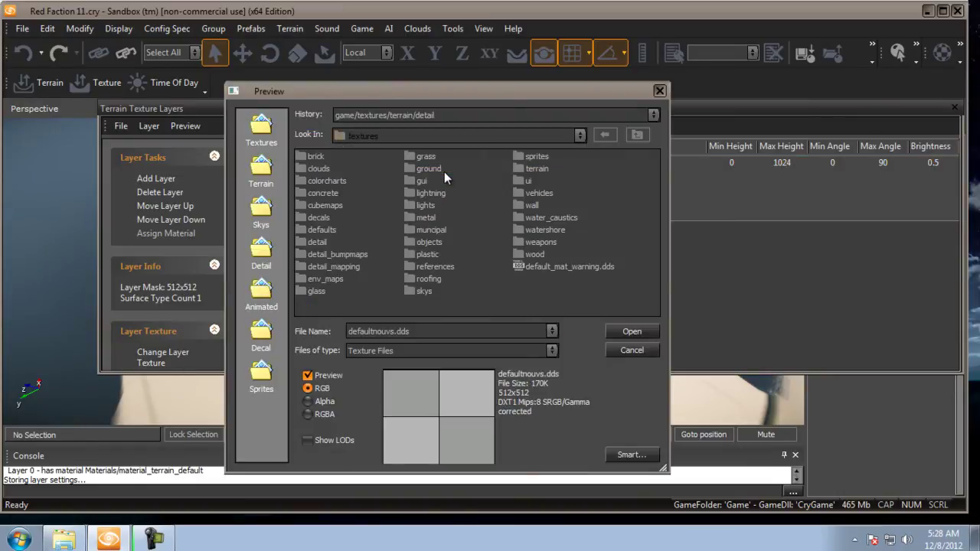
{"action": "double_click", "coordinate": [535, 168]}
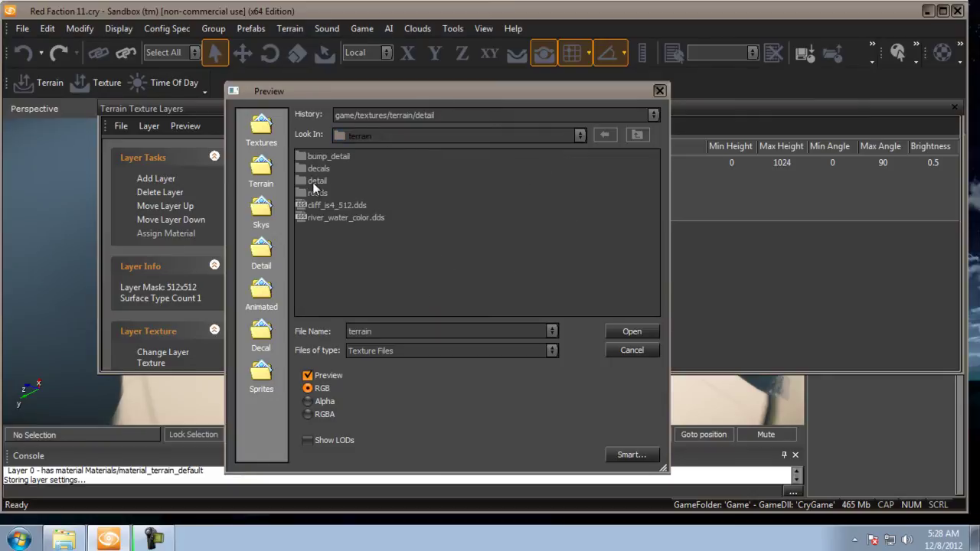
{"action": "left_click", "coordinate": [582, 137]}
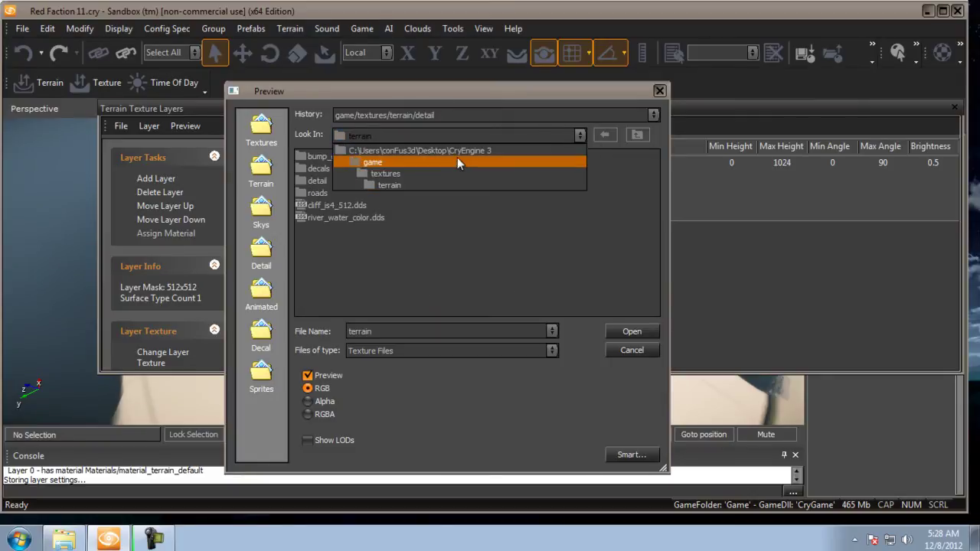
{"action": "left_click", "coordinate": [447, 173]}
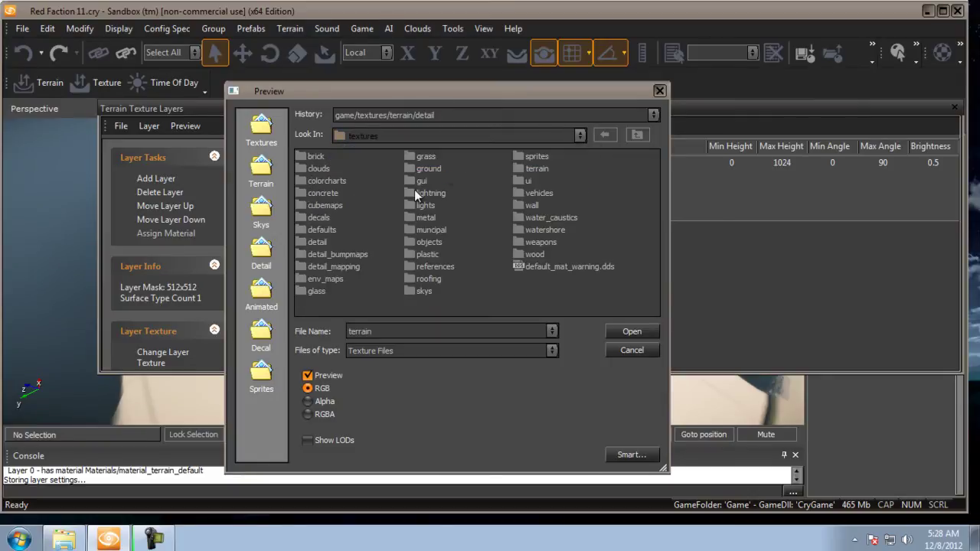
{"action": "double_click", "coordinate": [535, 169]}
{"action": "double_click", "coordinate": [324, 182]}
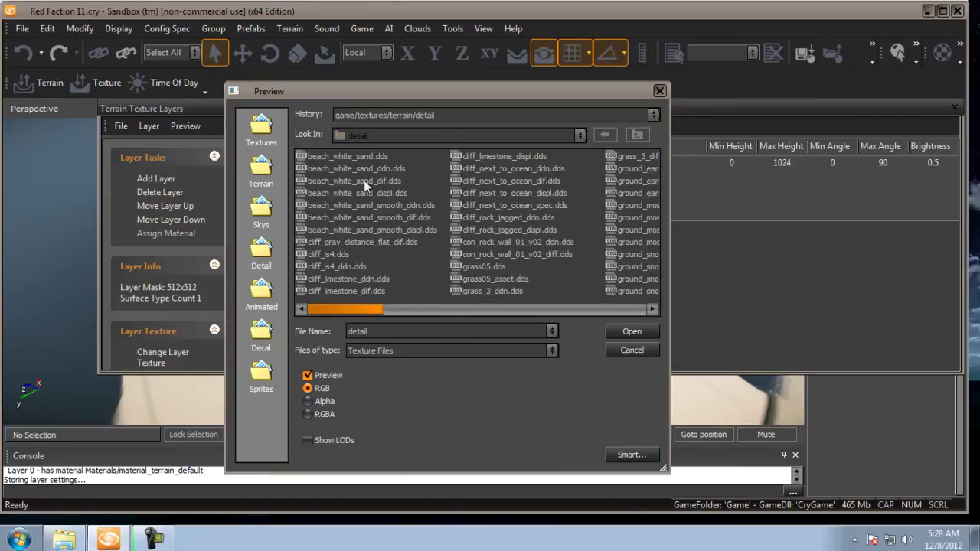
- Apply beach_white_sand_displ.dds as the texture of the Default layer
{"action": "left_click_drag", "start_coordinate": [351, 312], "coordinate": [326, 301]}
{"action": "left_click", "coordinate": [342, 205]}
{"action": "left_click", "coordinate": [345, 194]}
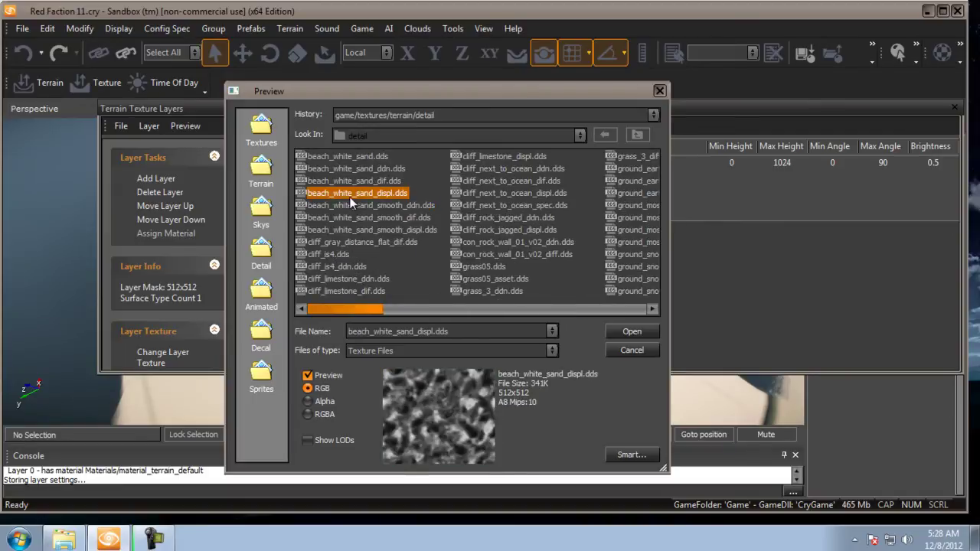
{"action": "left_click", "coordinate": [630, 332]}
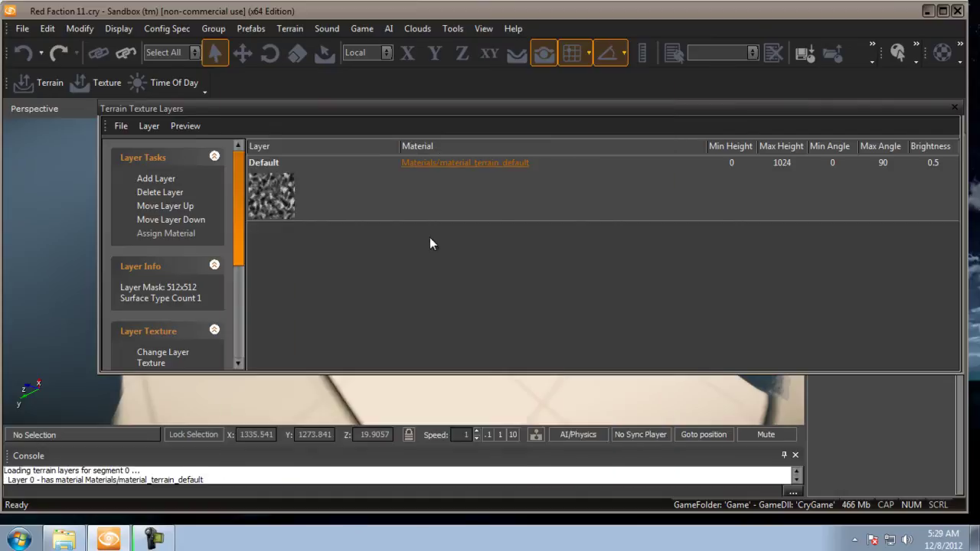
- Open the Default layer's material in the Material Editor and expand the terrain folder under materials
{"action": "left_click", "coordinate": [440, 174]}
{"action": "left_click", "coordinate": [444, 164]}
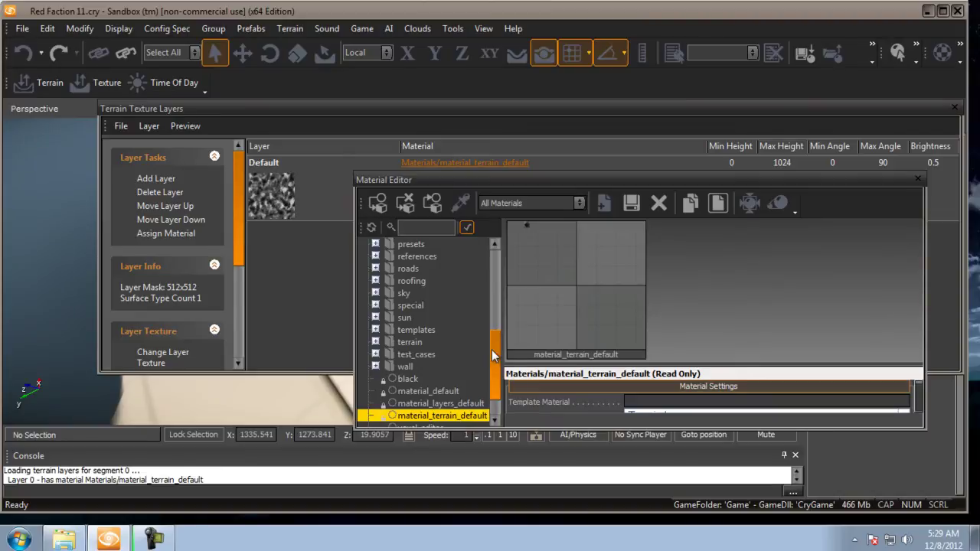
{"action": "left_click_drag", "start_coordinate": [501, 346], "coordinate": [490, 271]}
{"action": "left_click", "coordinate": [365, 257]}
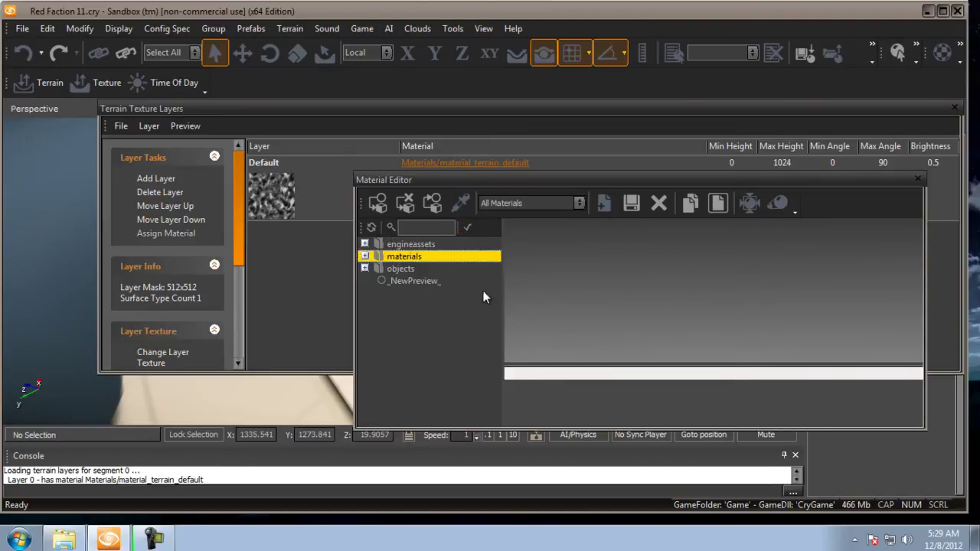
{"action": "left_click", "coordinate": [365, 258]}
{"action": "left_click_drag", "start_coordinate": [494, 282], "coordinate": [494, 383]}
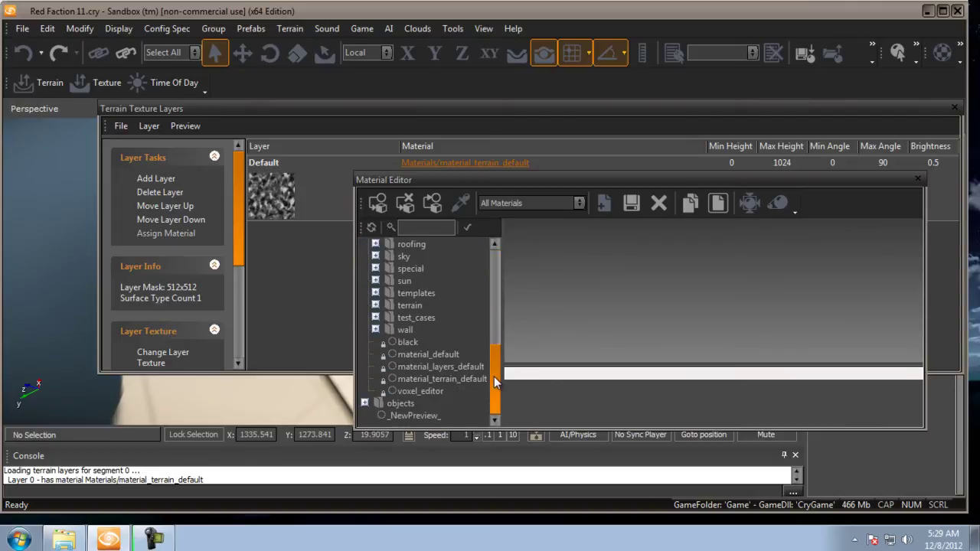
{"action": "left_click", "coordinate": [375, 306]}
{"action": "mouse_move", "coordinate": [498, 314]}
{"action": "left_mouse_down"}
{"action": "mouse_move", "coordinate": [498, 375]}
{"action": "mouse_move", "coordinate": [503, 307]}
{"action": "left_mouse_up"}
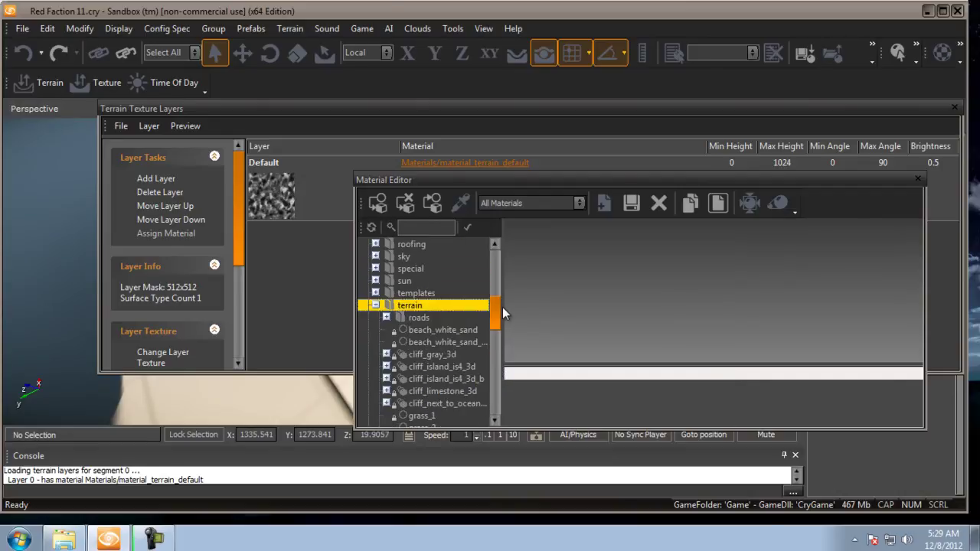
- Assign the beach_white_sand_wet material to the Default layer and close the Terrain Texture Layers and Material Editor windows
{"action": "left_click", "coordinate": [448, 331]}
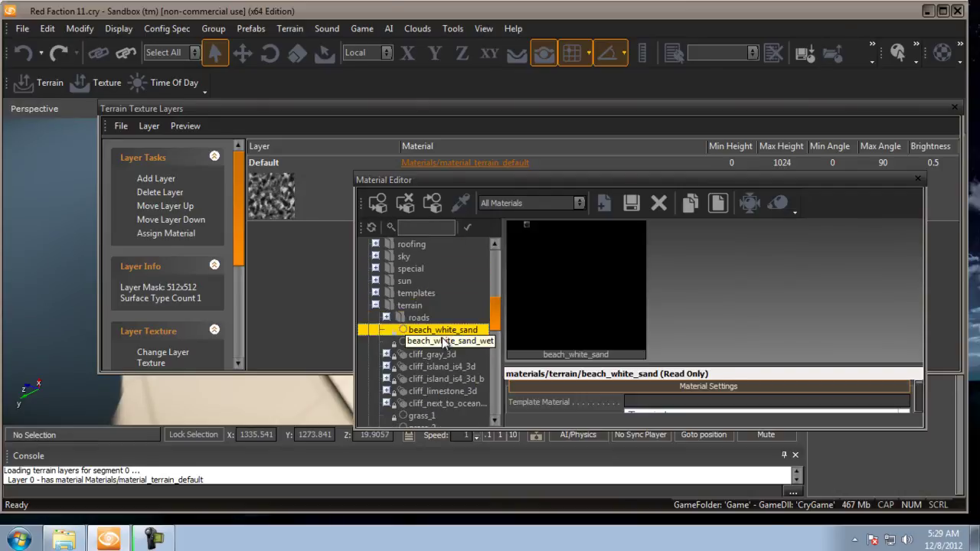
{"action": "left_click", "coordinate": [443, 342]}
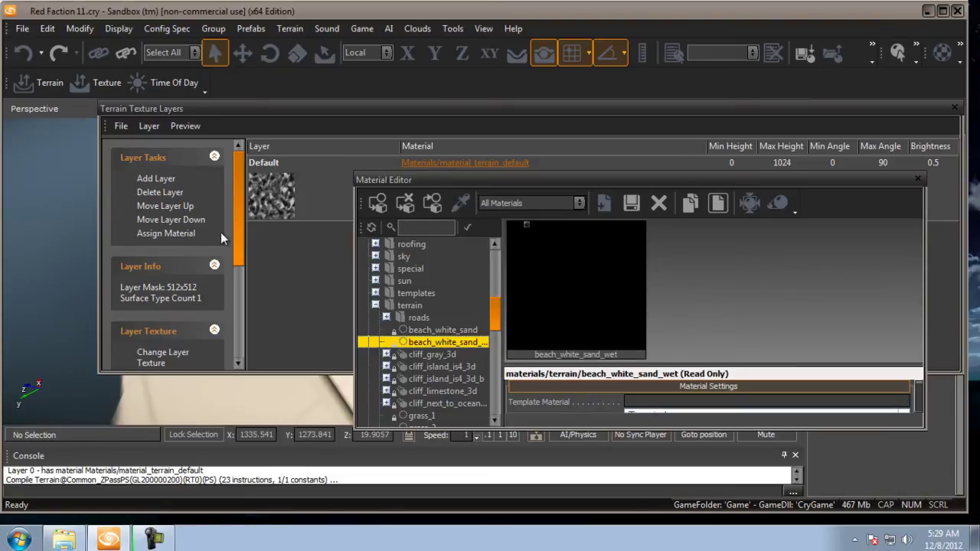
{"action": "left_click", "coordinate": [178, 235]}
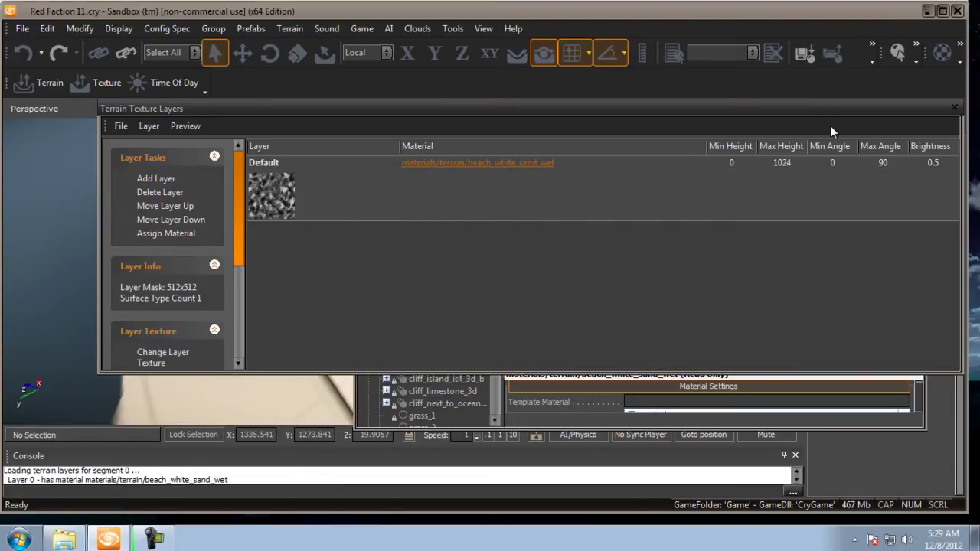
{"action": "left_click", "coordinate": [953, 108]}
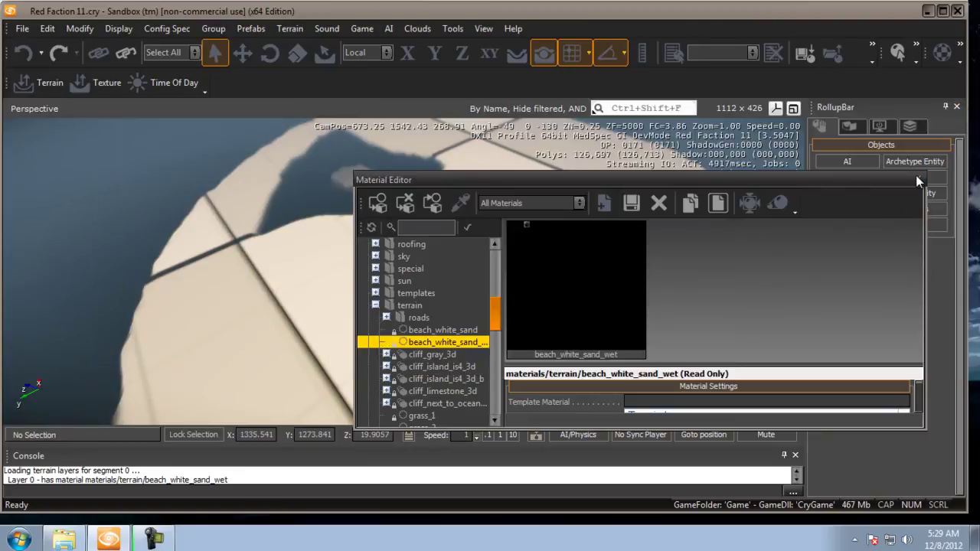
{"action": "left_click", "coordinate": [917, 179]}
- Generate the surface texture for the terrain
{"action": "left_click", "coordinate": [23, 29]}
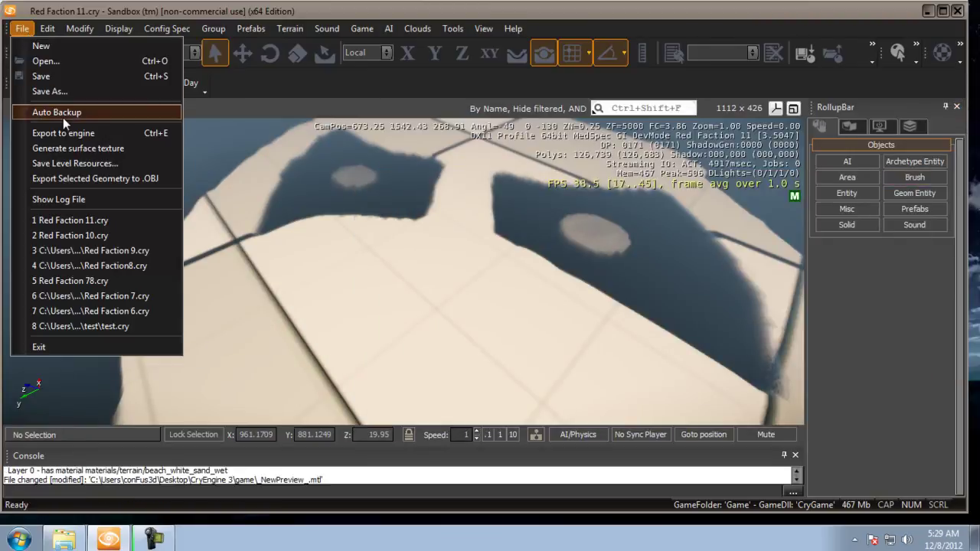
{"action": "left_click", "coordinate": [69, 147]}
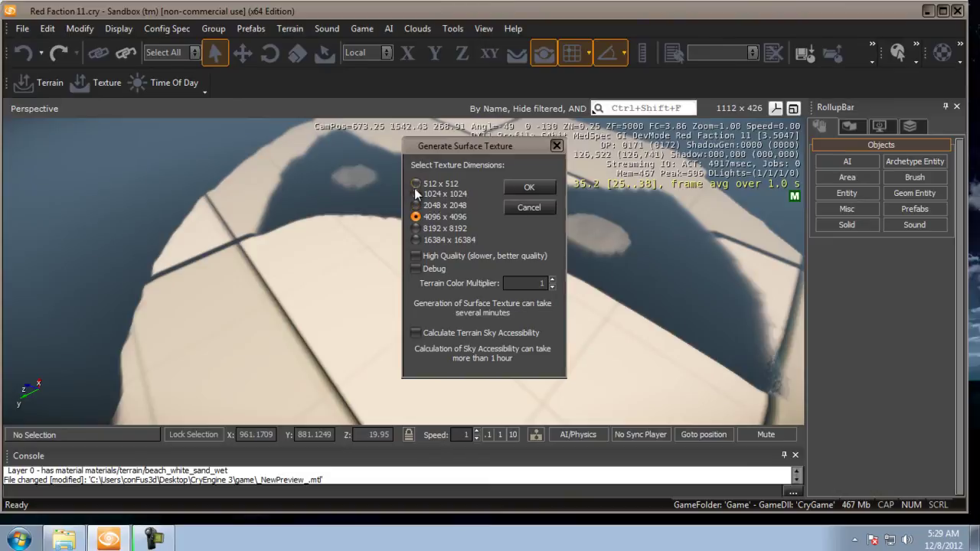
{"action": "left_click", "coordinate": [526, 189]}
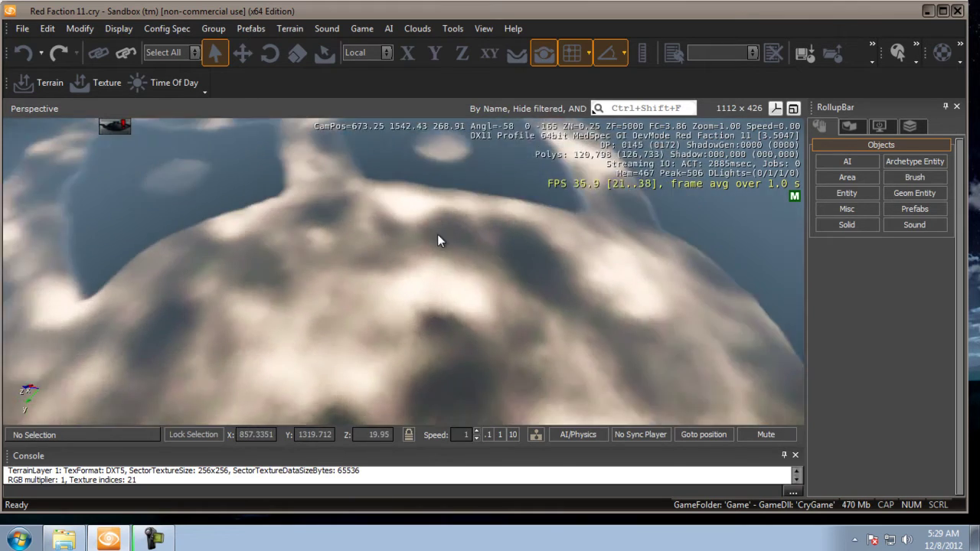
- Fly down to ground level on the island's sand and switch to game mode there
{"action": "mouse_move", "coordinate": [437, 234]}
{"action": "right_mouse_down"}
{"action": "mouse_move", "coordinate": [453, 237]}
{"action": "mouse_move", "coordinate": [431, 234]}
{"action": "mouse_move", "coordinate": [451, 235]}
{"action": "mouse_move", "coordinate": [435, 224]}
{"action": "mouse_move", "coordinate": [454, 258]}
{"action": "mouse_move", "coordinate": [444, 238]}
{"action": "mouse_move", "coordinate": [423, 241]}
{"action": "mouse_move", "coordinate": [462, 244]}
{"action": "mouse_move", "coordinate": [447, 239]}
{"action": "mouse_move", "coordinate": [452, 230]}
{"action": "mouse_move", "coordinate": [434, 232]}
{"action": "mouse_move", "coordinate": [444, 239]}
{"action": "right_mouse_up"}
{"action": "key", "text": "w"}
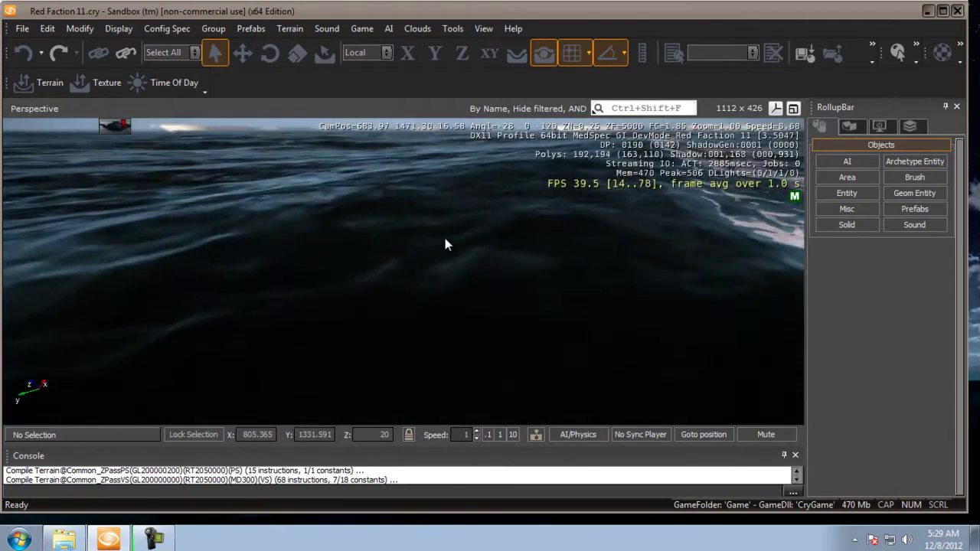
{"action": "key", "text": "s"}
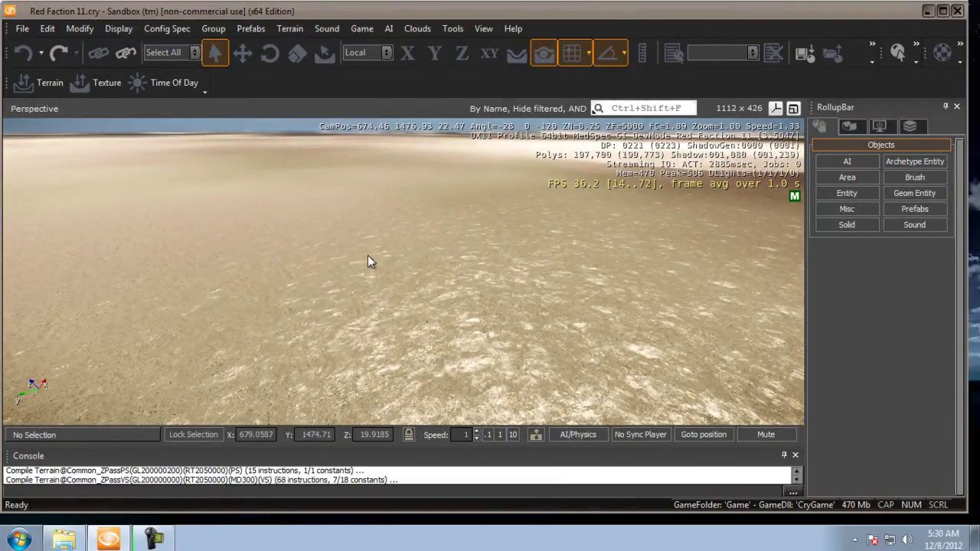
{"action": "right_click_drag", "start_coordinate": [235, 289], "coordinate": [245, 284]}
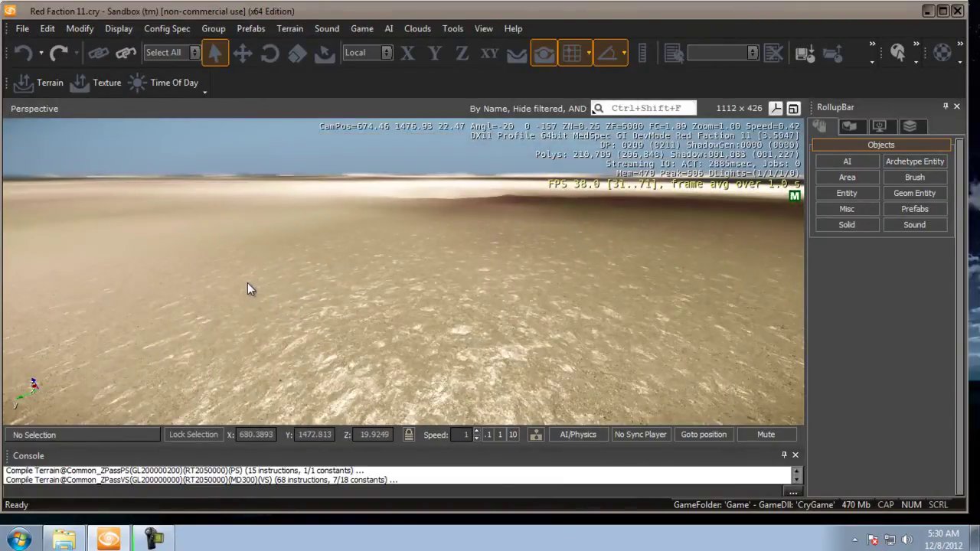
{"action": "left_click", "coordinate": [353, 30]}
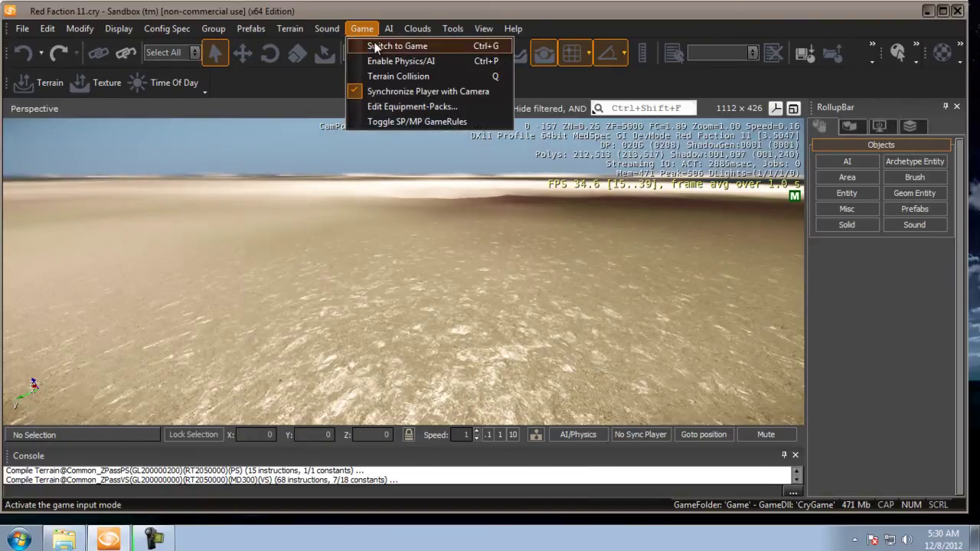
{"action": "left_click", "coordinate": [243, 253]}
{"action": "key", "text": "ctrl+g"}
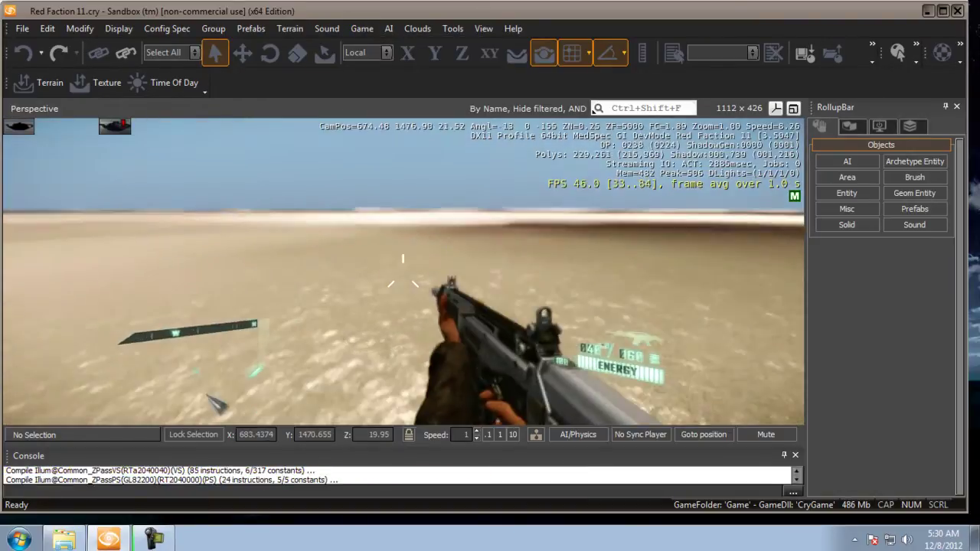
- Walk across the island in game mode and examine the sand surface and the surrounding terrain
{"action": "key", "text": "w"}
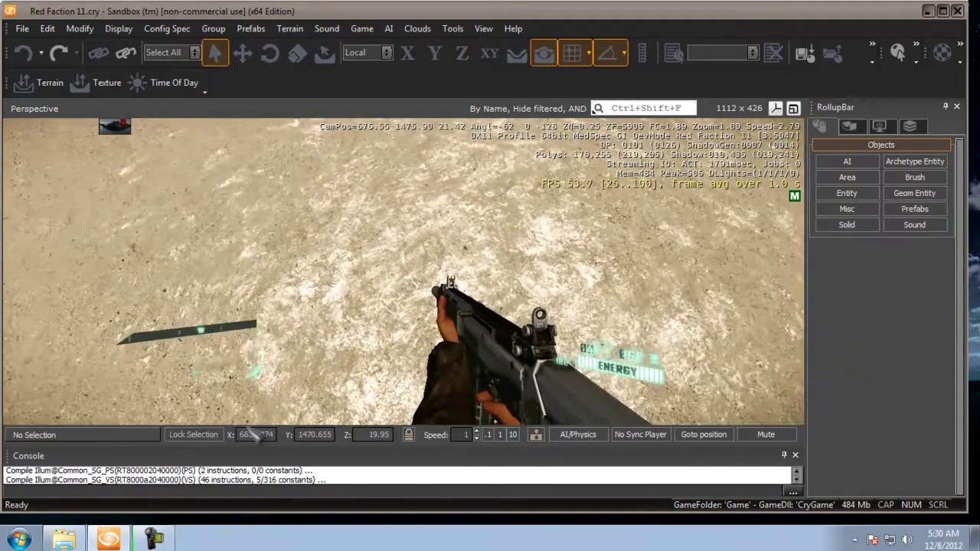
{"action": "key", "text": "w"}
{"action": "key", "text": "w"}
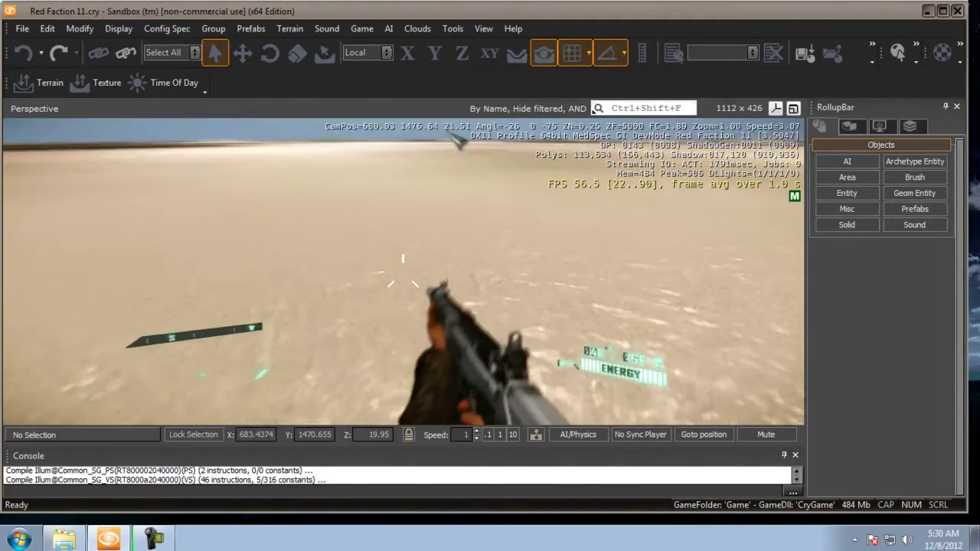
{"action": "key", "text": "w"}
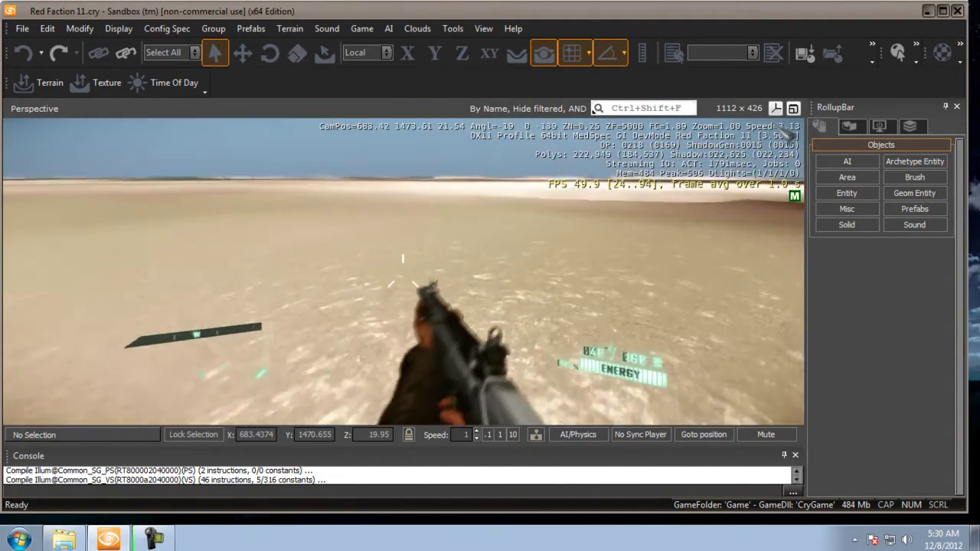
{"action": "key", "text": "w"}
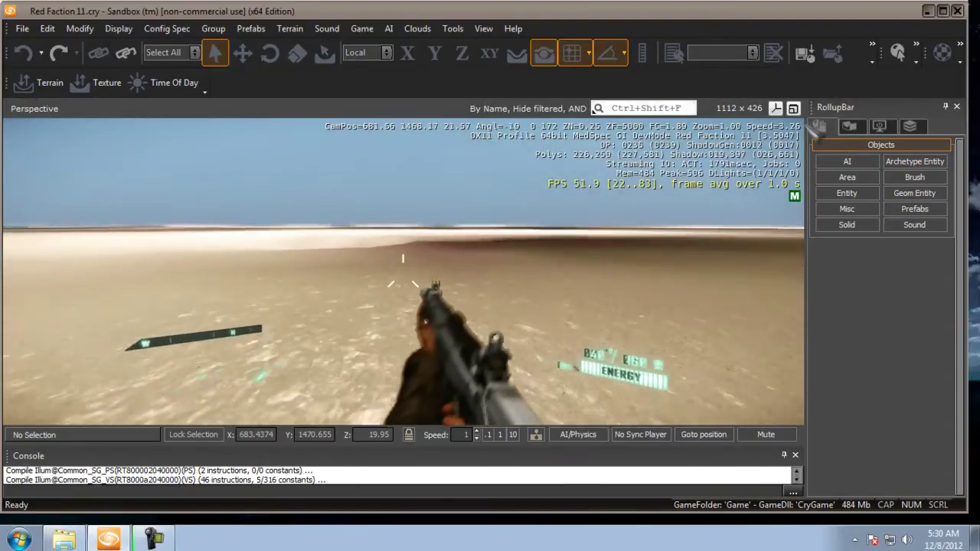
{"action": "key", "text": "w"}
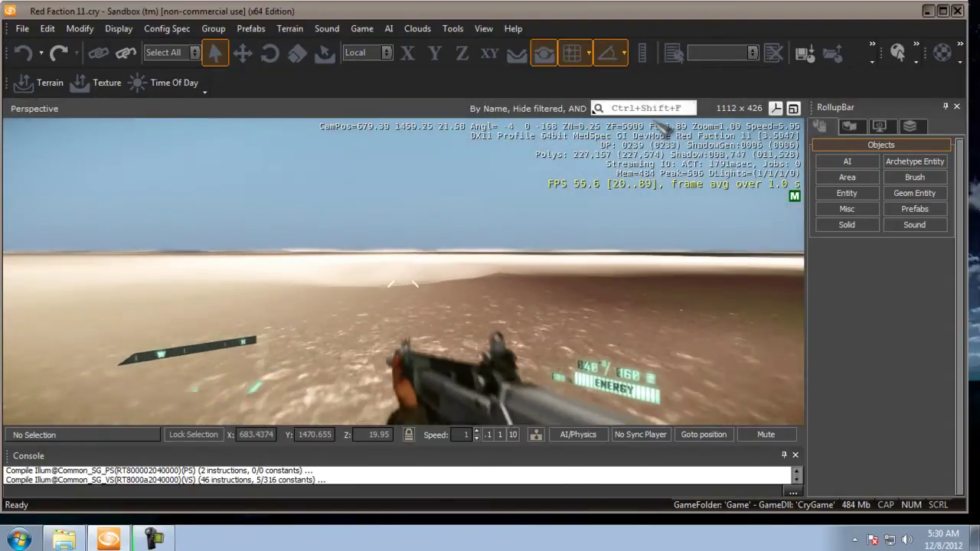
{"action": "key", "text": "w"}
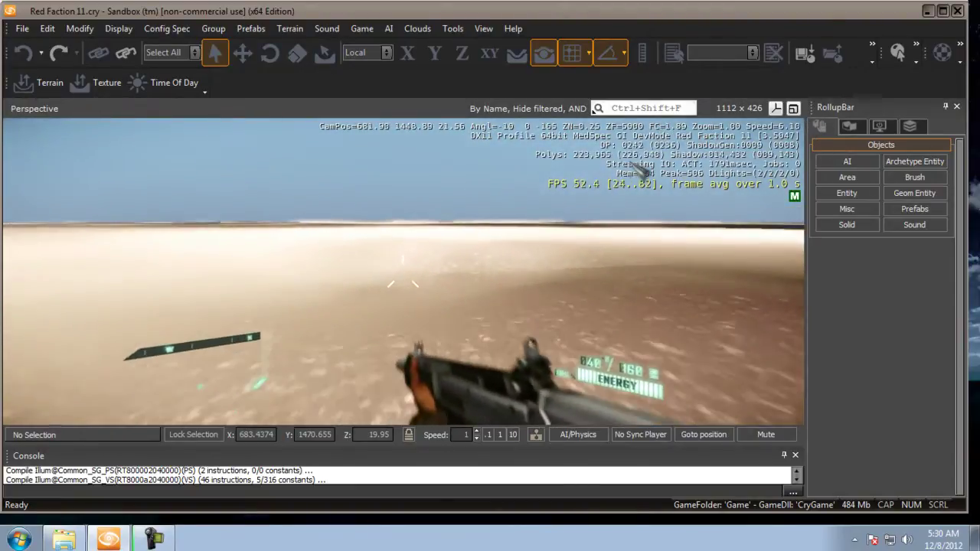
{"action": "key", "text": "w"}
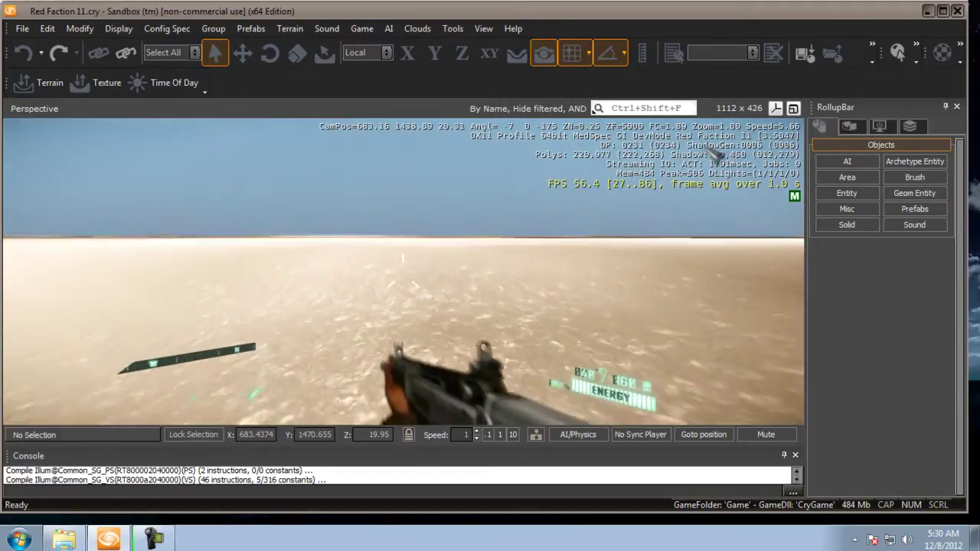
{"action": "key", "text": "w"}
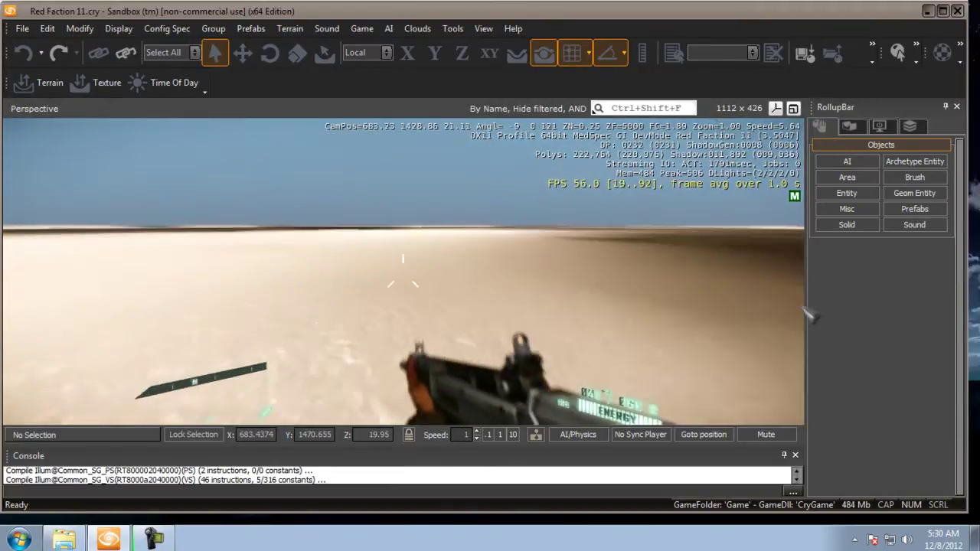
{"action": "key", "text": "w"}
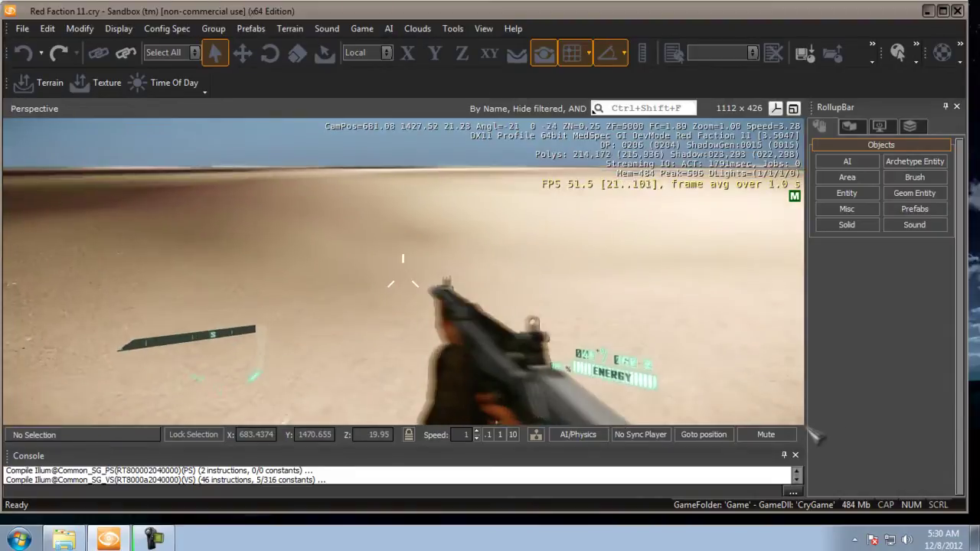
{"action": "key", "text": "w"}
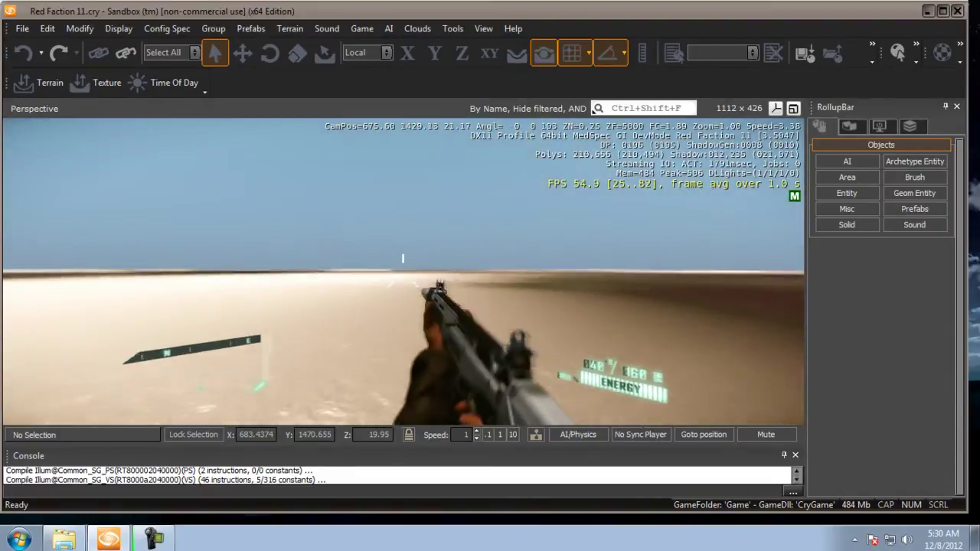
{"action": "key", "text": "w"}
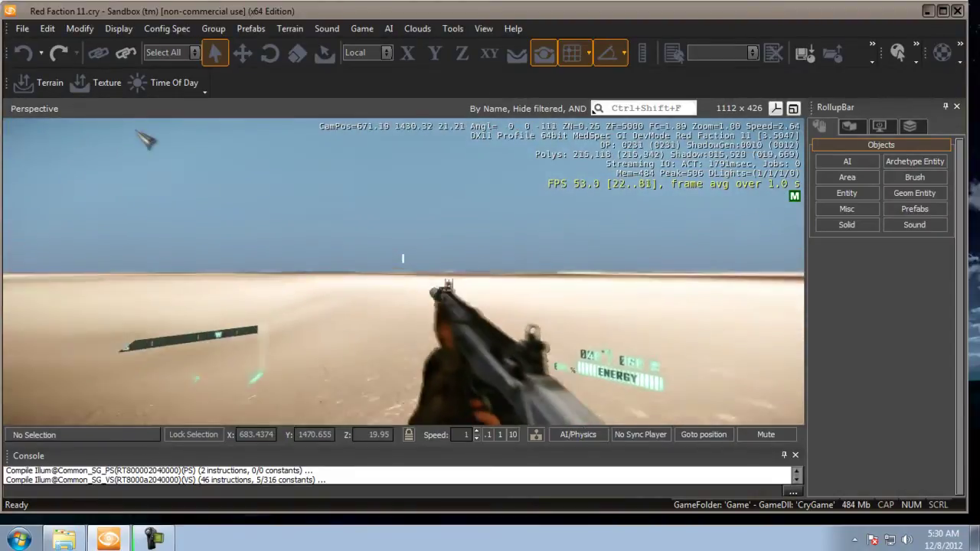
- Fire the rifle in game mode and reload it
{"action": "right_click", "coordinate": [403, 272]}
{"action": "left_click", "coordinate": [143, 131]}
{"action": "key", "text": "r"}
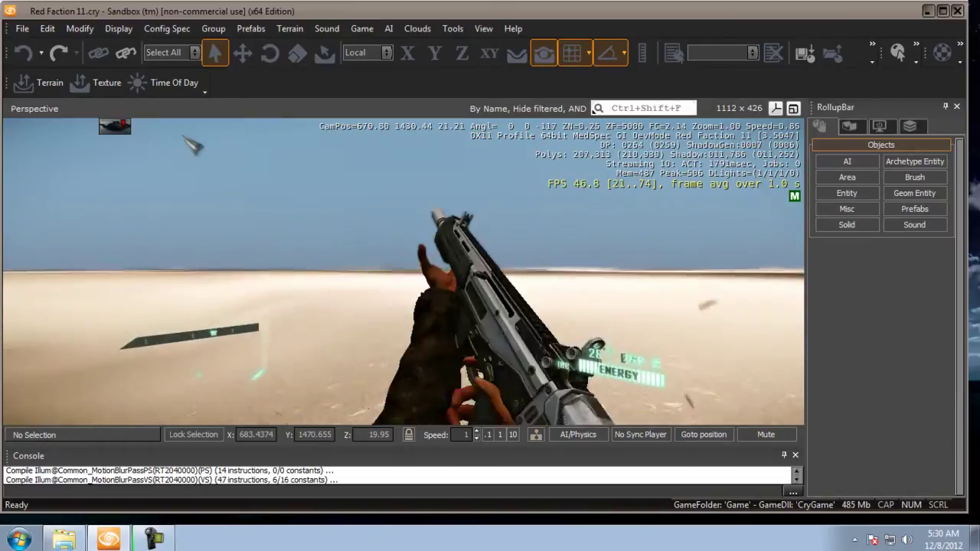
- Finish walking over the sand in game mode, return to editing and view the terrain from above
{"action": "key", "text": "w"}
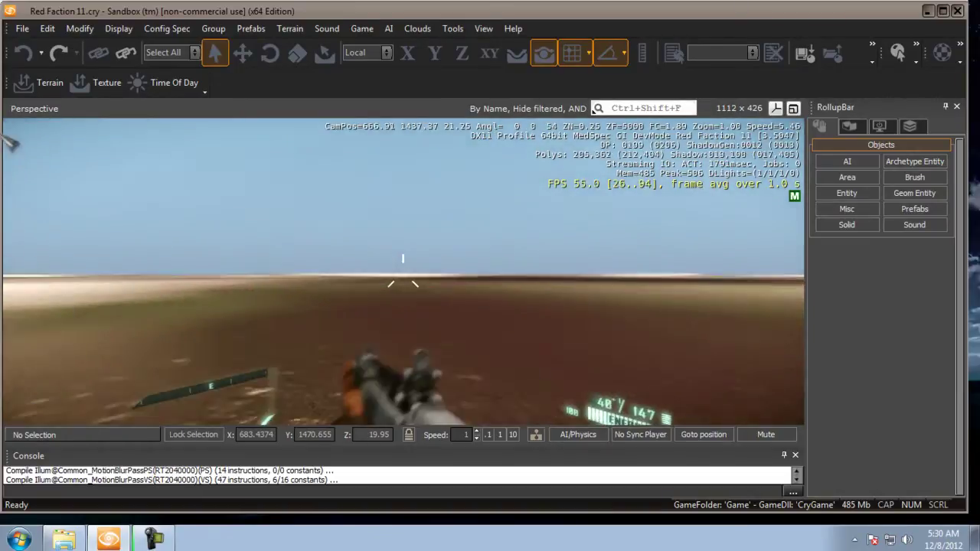
{"action": "key", "text": "w"}
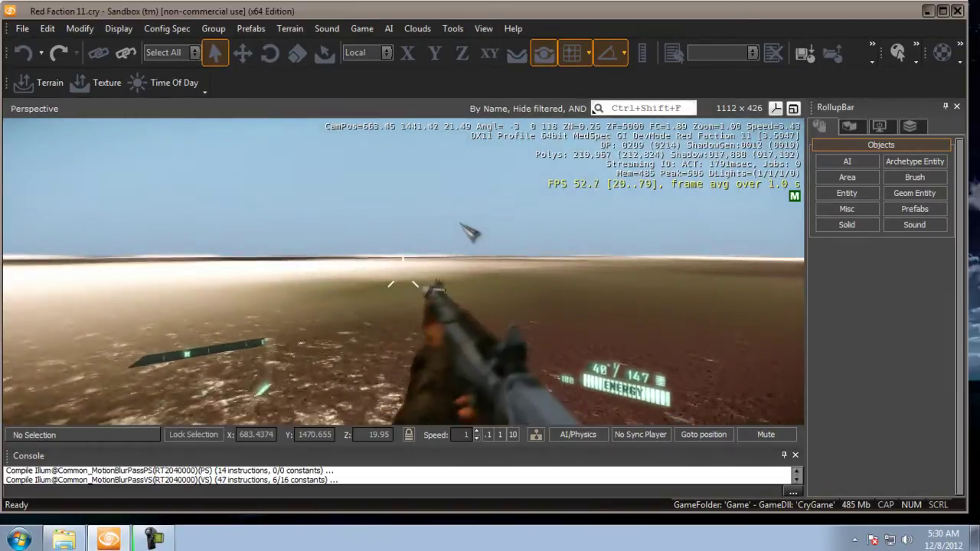
{"action": "key", "text": "Escape"}
{"action": "right_click_drag", "start_coordinate": [517, 277], "coordinate": [509, 256]}
{"action": "key", "text": "s"}
{"action": "key", "text": "d"}
- In the terrain lighting tool, shift the dynamic sun's time of day later until the sun is low above the horizon
{"action": "left_click", "coordinate": [164, 83]}
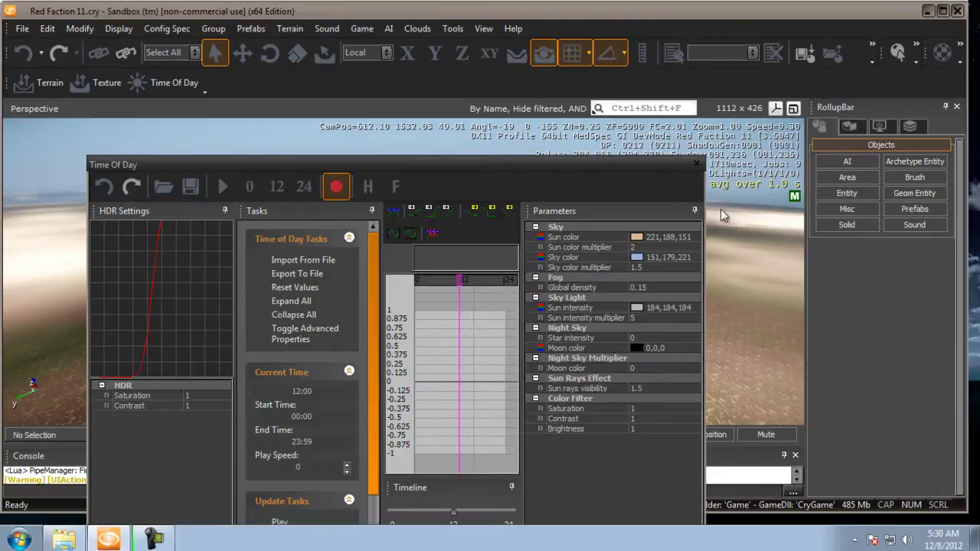
{"action": "left_click", "coordinate": [696, 163]}
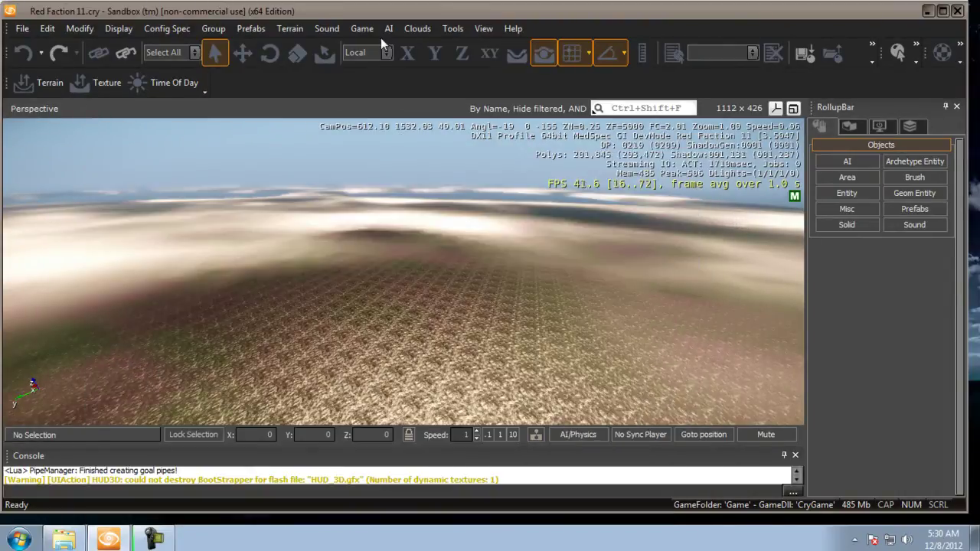
{"action": "left_click", "coordinate": [293, 31]}
{"action": "left_click", "coordinate": [307, 79]}
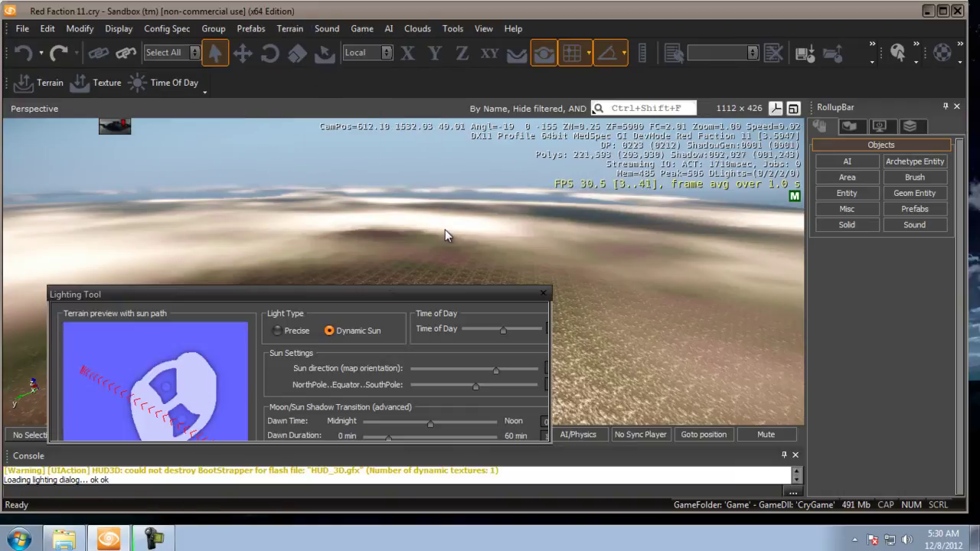
{"action": "left_click_drag", "start_coordinate": [504, 330], "coordinate": [518, 337]}
{"action": "right_click_drag", "start_coordinate": [692, 315], "coordinate": [692, 314]}
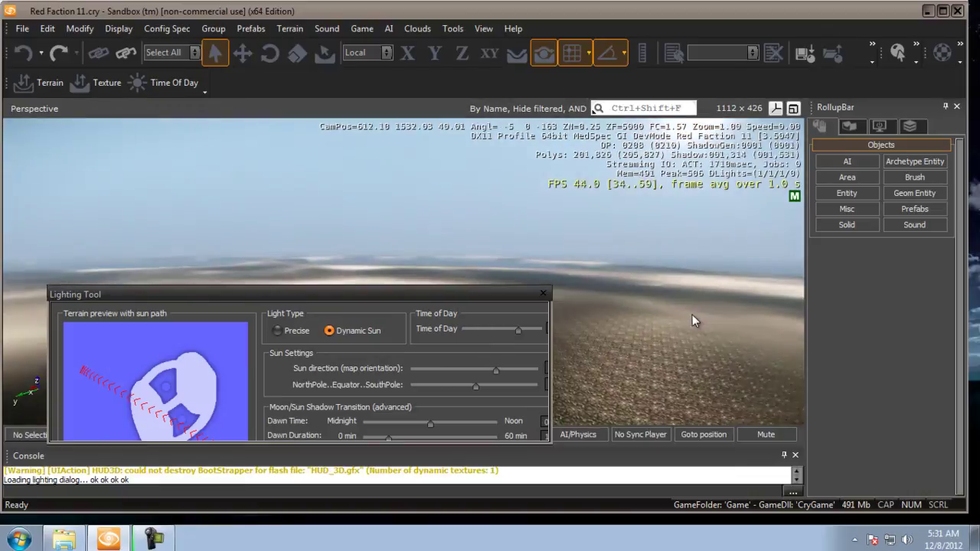
{"action": "left_click_drag", "start_coordinate": [519, 337], "coordinate": [523, 338]}
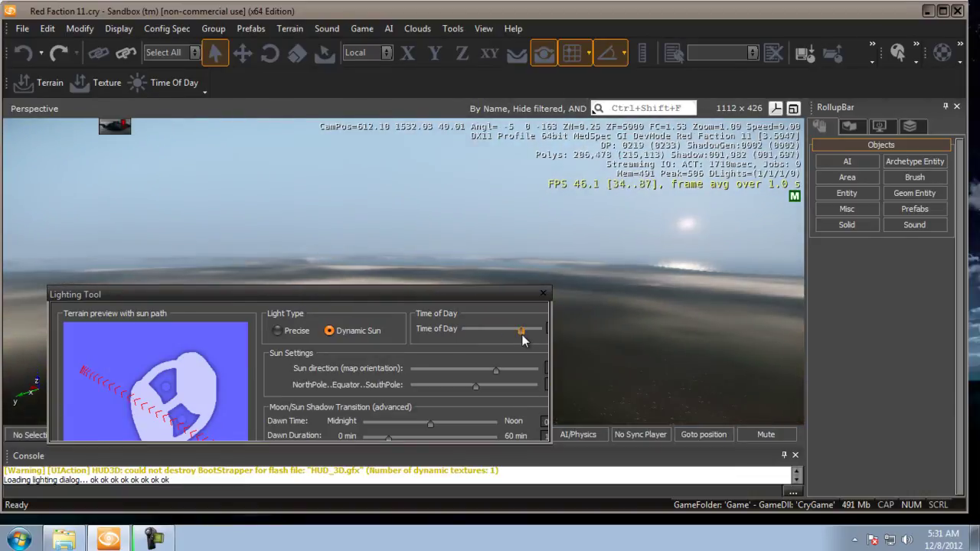
- Rotate the sun direction so the sun path crosses the terrain map from lower left to upper right, and close the lighting tool
{"action": "key", "text": "w"}
{"action": "key", "text": "d"}
{"action": "right_click_drag", "start_coordinate": [662, 349], "coordinate": [662, 349]}
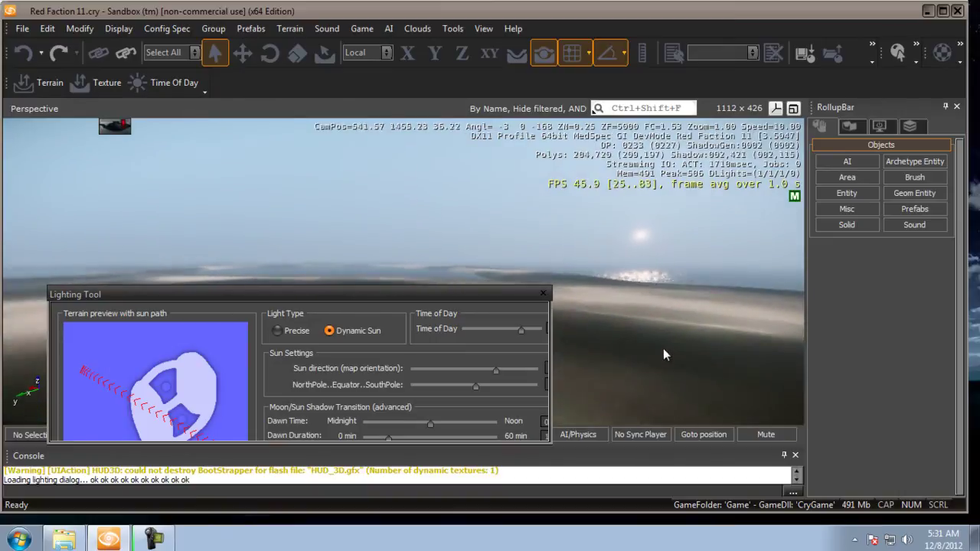
{"action": "key", "text": "w"}
{"action": "left_click_drag", "start_coordinate": [496, 373], "coordinate": [522, 372]}
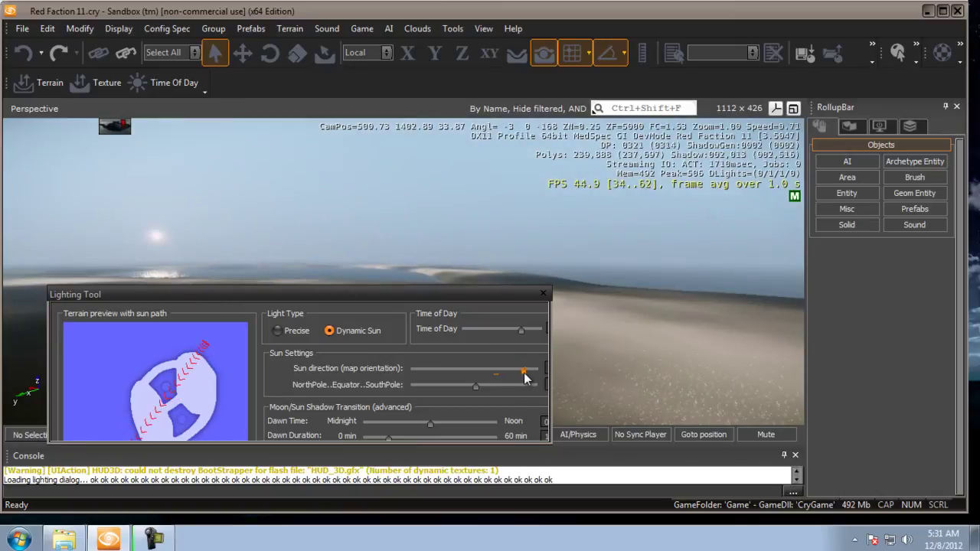
{"action": "left_click", "coordinate": [544, 295]}
- Fly down to a flat, open stretch of sand on the island
{"action": "right_click_drag", "start_coordinate": [529, 301], "coordinate": [476, 312]}
{"action": "key", "text": "w"}
{"action": "key", "text": "w"}
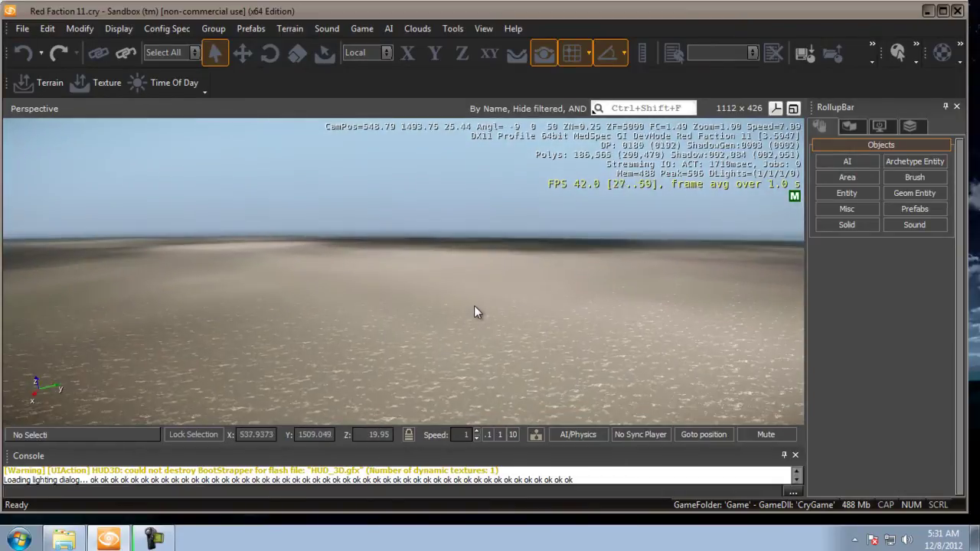
{"action": "right_click_drag", "start_coordinate": [588, 317], "coordinate": [598, 320]}
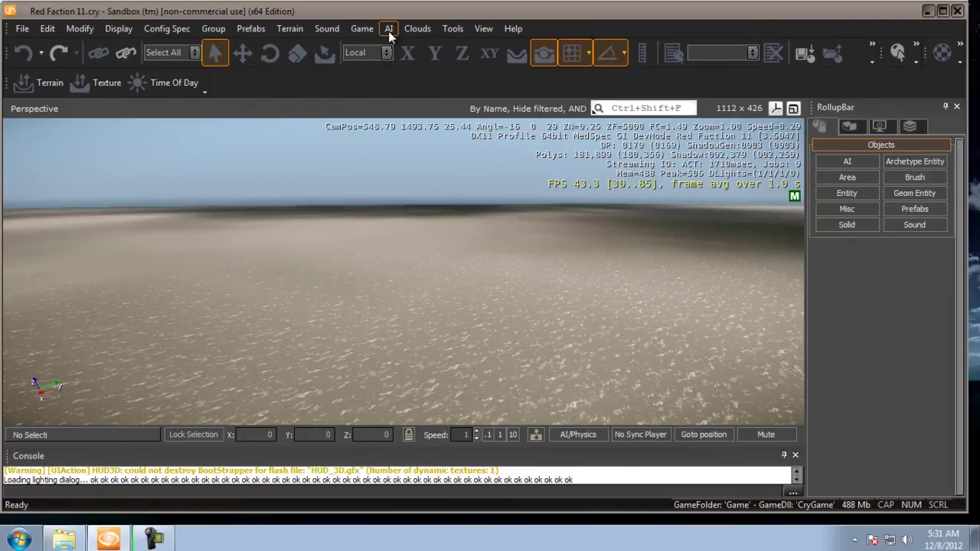
{"action": "left_click", "coordinate": [365, 33]}
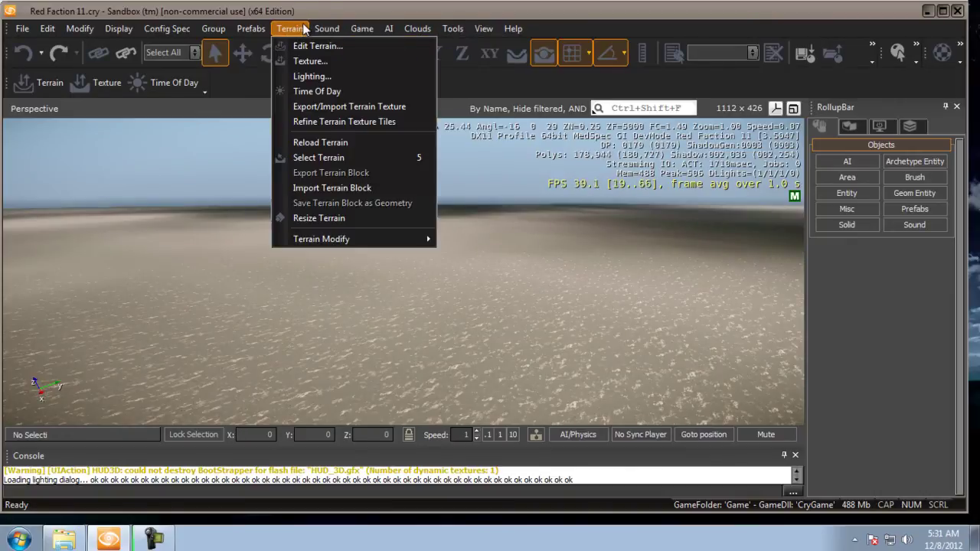
{"action": "left_click", "coordinate": [382, 6]}
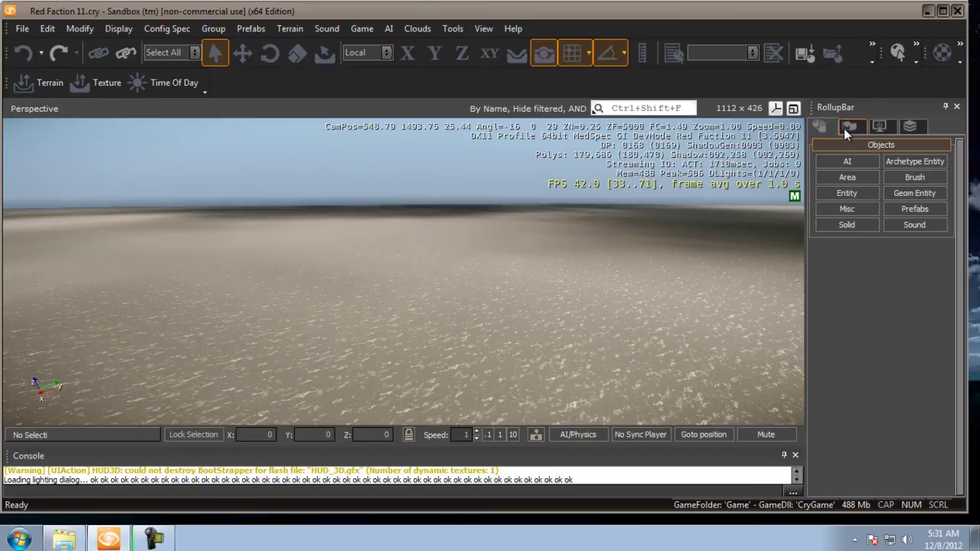
{"action": "left_click", "coordinate": [488, 29]}
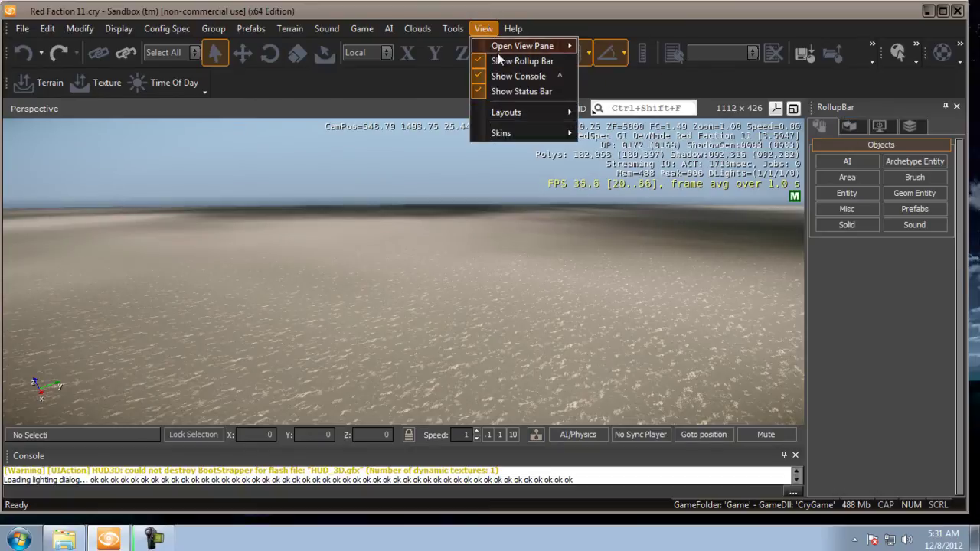
{"action": "left_click", "coordinate": [884, 289]}
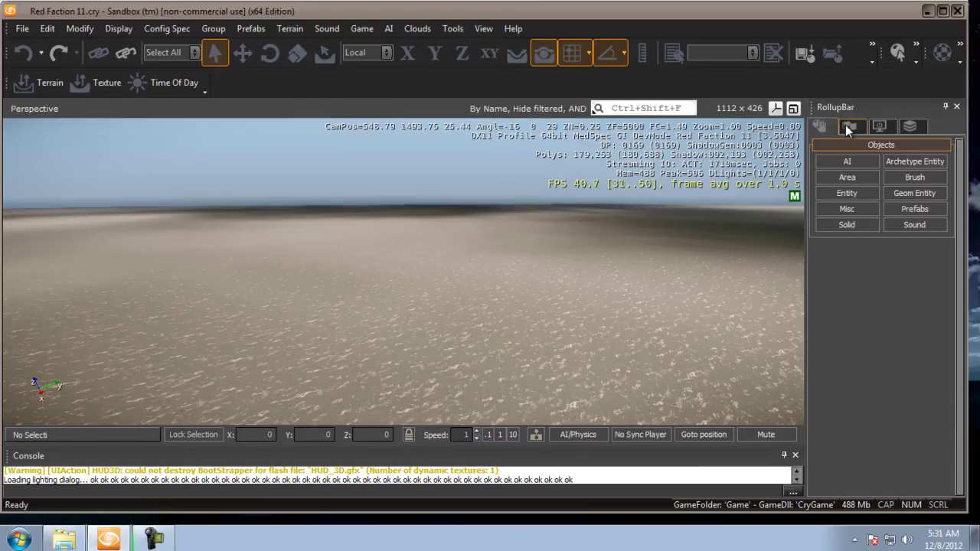
- Place an Abrams tank from the vehicle entities on the open sand at about X 537, Y 1505, Z 20 and deselect it
{"action": "left_click", "coordinate": [851, 192]}
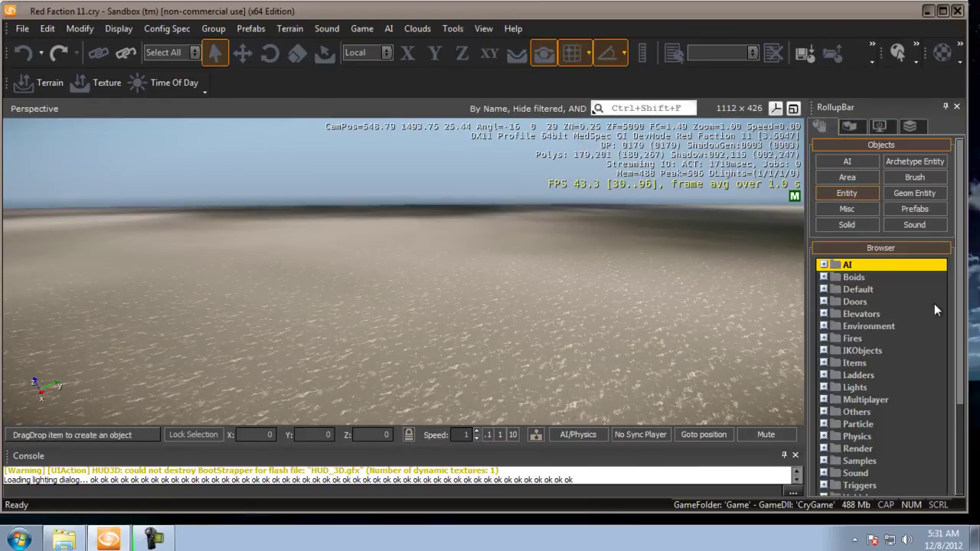
{"action": "left_click_drag", "start_coordinate": [959, 303], "coordinate": [959, 393]}
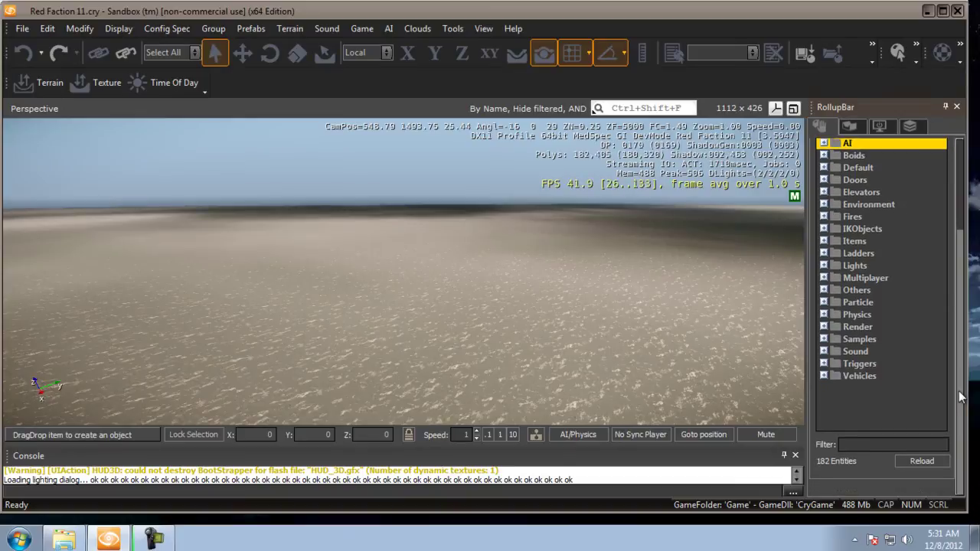
{"action": "left_click", "coordinate": [824, 376]}
{"action": "left_click_drag", "start_coordinate": [847, 389], "coordinate": [506, 286]}
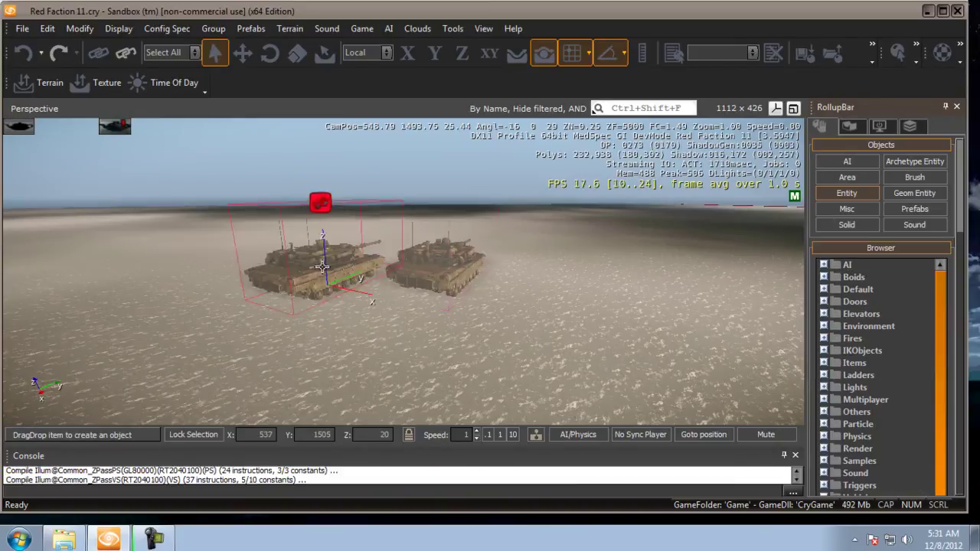
{"action": "left_click", "coordinate": [329, 286]}
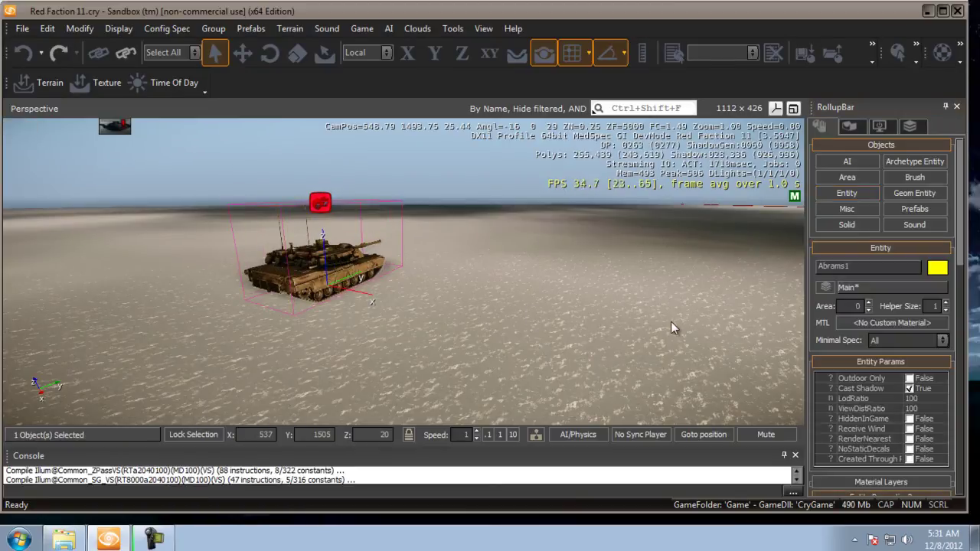
{"action": "left_click", "coordinate": [802, 229]}
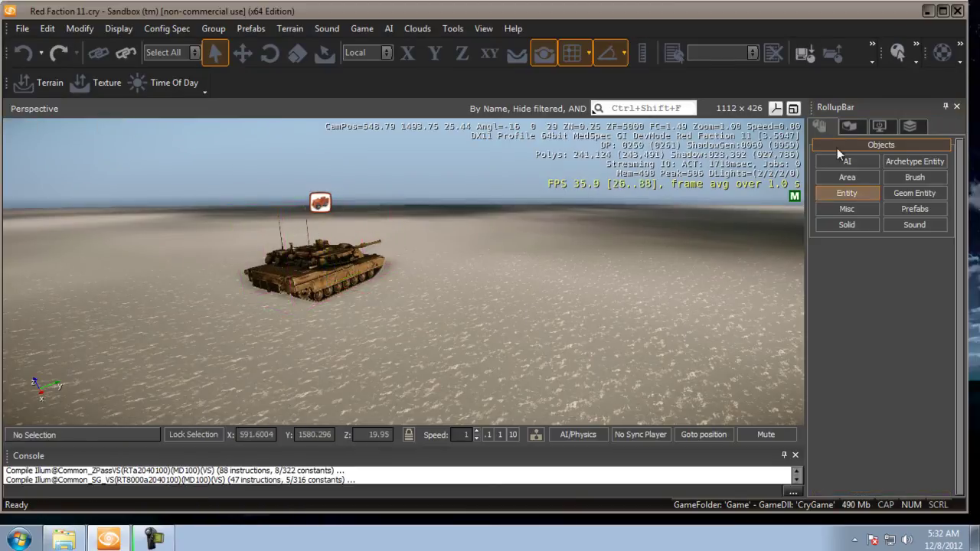
- Place an MH60_Blackhawk helicopter from the vehicle entities on the sand to the right of the tank and deselect it
{"action": "left_click", "coordinate": [846, 195]}
{"action": "left_click_drag", "start_coordinate": [961, 232], "coordinate": [962, 340]}
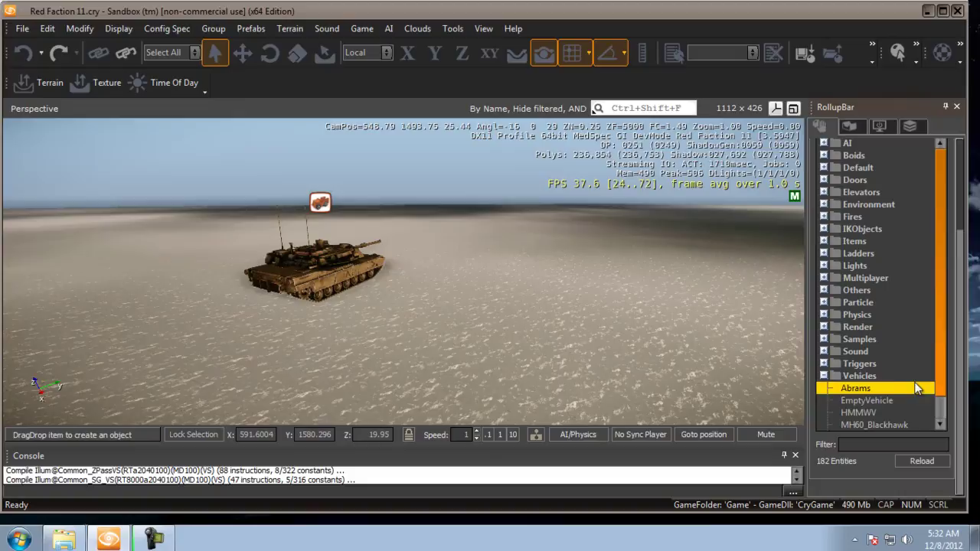
{"action": "left_click", "coordinate": [872, 421]}
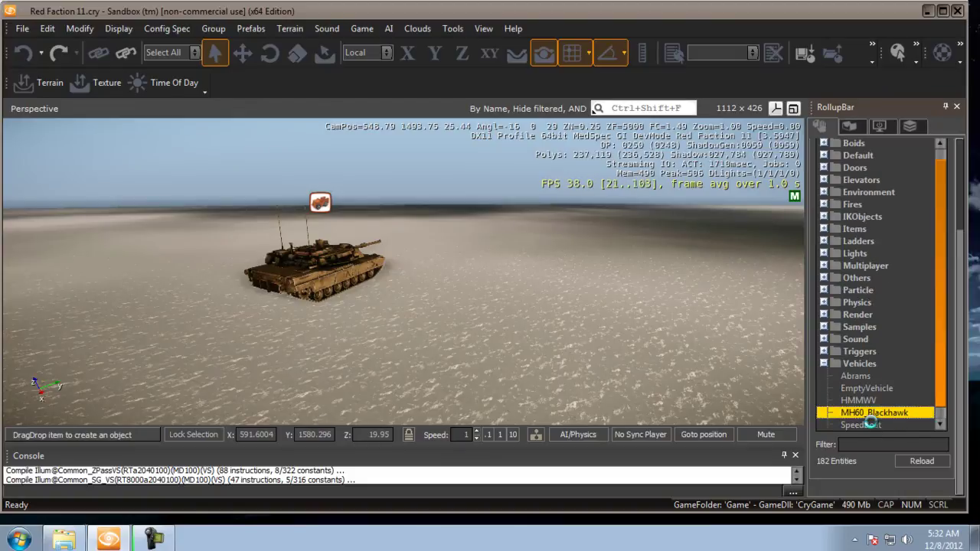
{"action": "left_click", "coordinate": [649, 271]}
{"action": "left_click", "coordinate": [656, 340]}
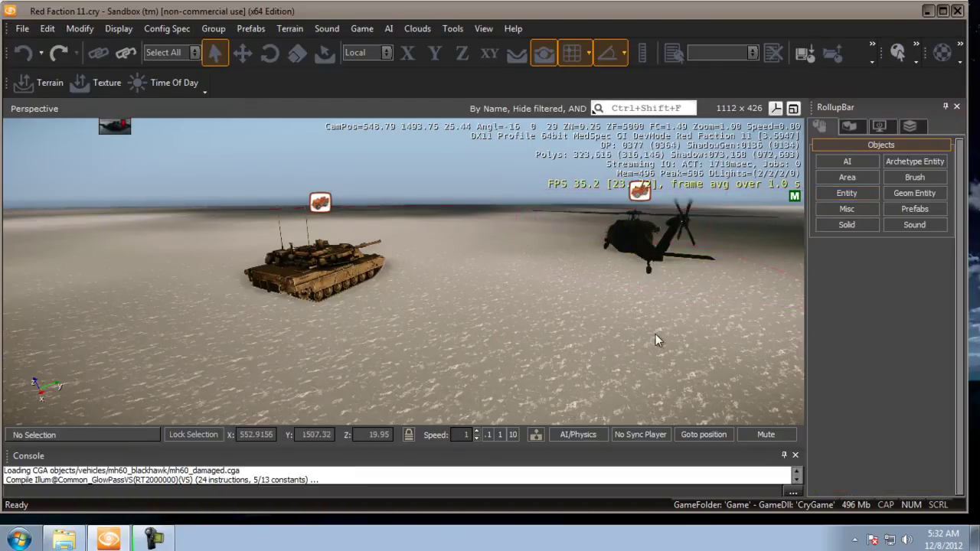
- Place an HMMWV from the vehicle entities in front of the tank and helicopter at about X 549, Y 1504, Z 20 and deselect it
{"action": "left_click", "coordinate": [853, 194]}
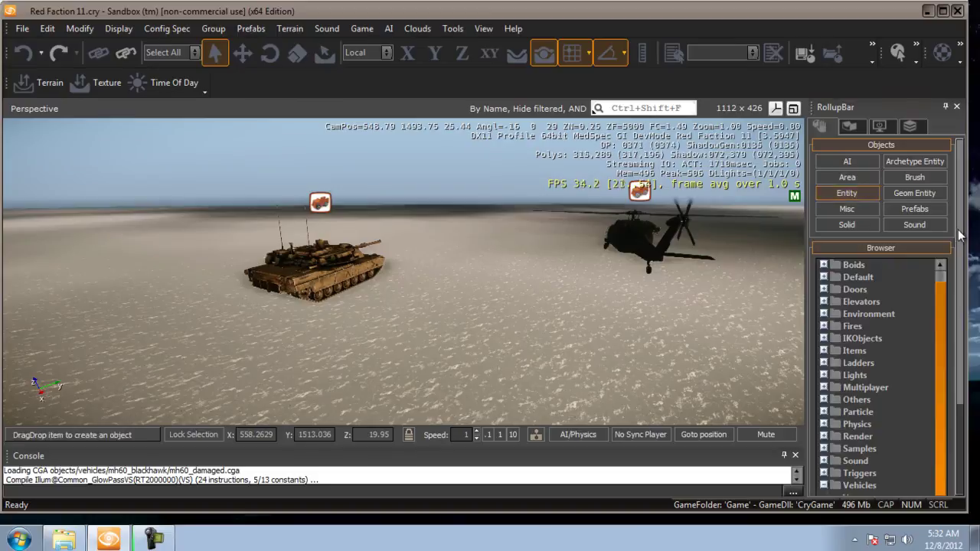
{"action": "left_click_drag", "start_coordinate": [960, 237], "coordinate": [964, 354]}
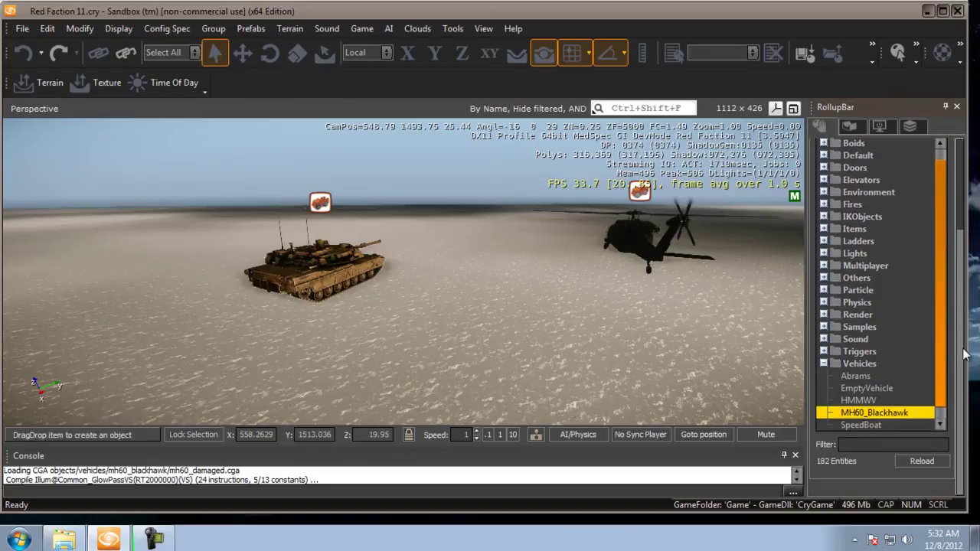
{"action": "left_click", "coordinate": [859, 401]}
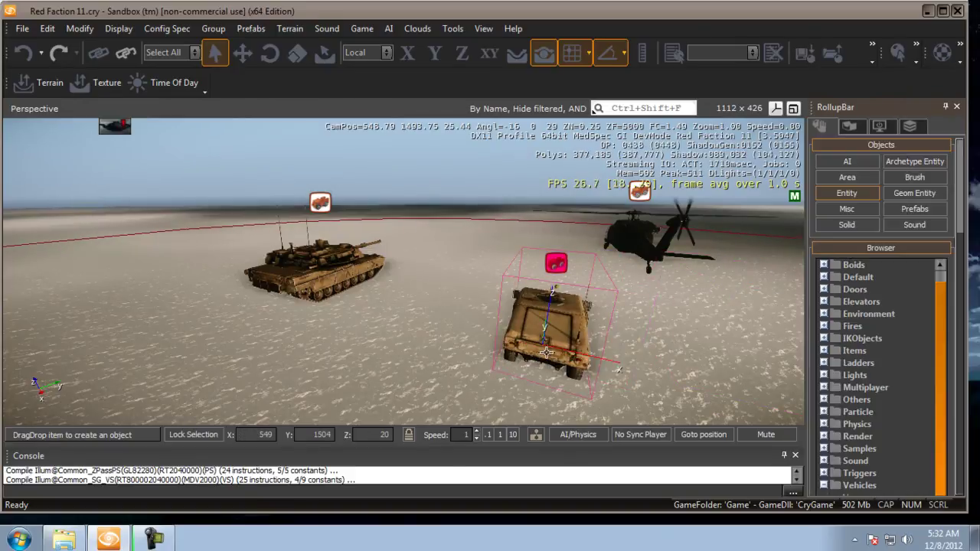
{"action": "left_click", "coordinate": [545, 352]}
{"action": "key", "text": "s+d"}
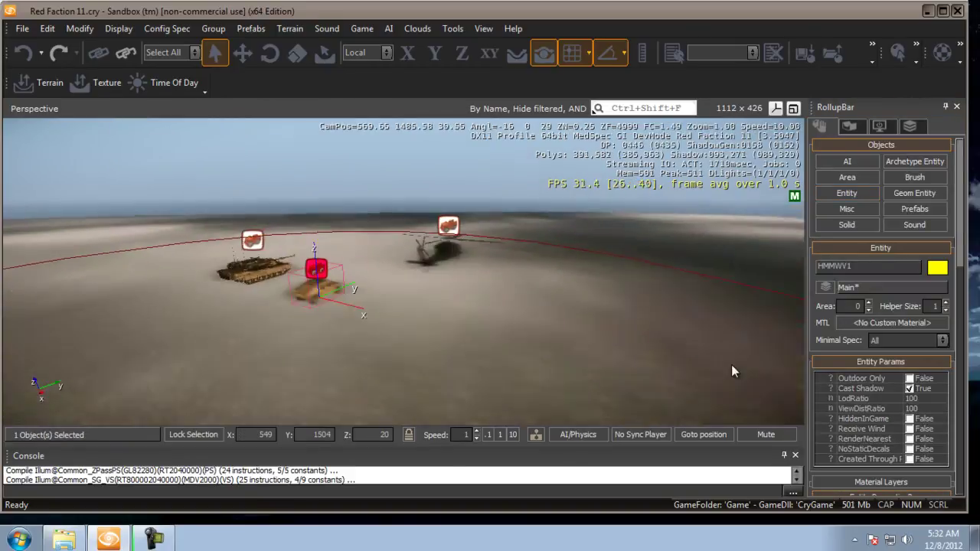
{"action": "left_click", "coordinate": [505, 309]}
- Fly around to the far side of the three vehicles and switch to game mode there
{"action": "key", "text": "w"}
{"action": "right_click_drag", "start_coordinate": [497, 308], "coordinate": [494, 307]}
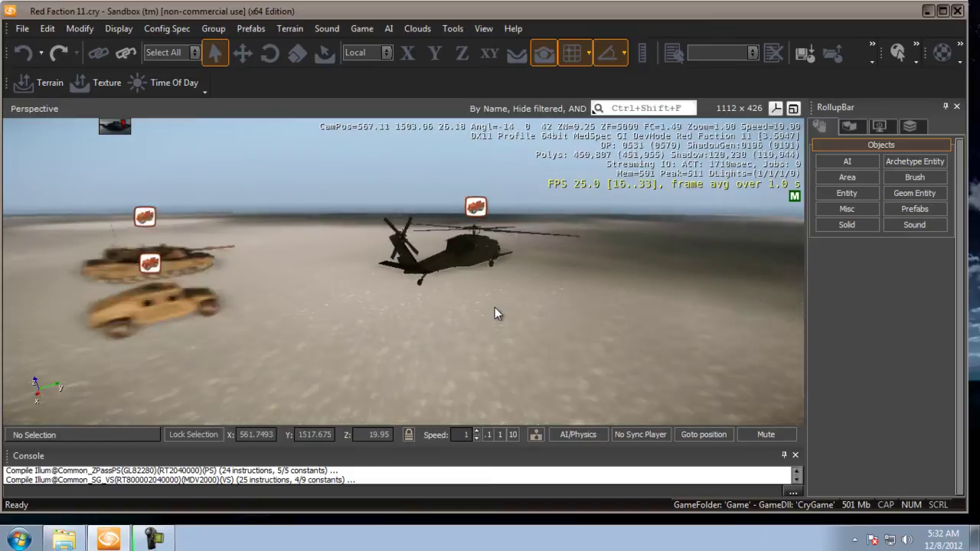
{"action": "key", "text": "d"}
{"action": "mouse_move", "coordinate": [352, 310]}
{"action": "right_mouse_down"}
{"action": "mouse_move", "coordinate": [299, 310]}
{"action": "mouse_move", "coordinate": [362, 309]}
{"action": "right_mouse_up"}
{"action": "key", "text": "w"}
{"action": "key", "text": "d"}
{"action": "key", "text": "d"}
{"action": "key", "text": "w"}
{"action": "key", "text": "d"}
{"action": "key", "text": "d"}
{"action": "key", "text": "ctrl+g"}
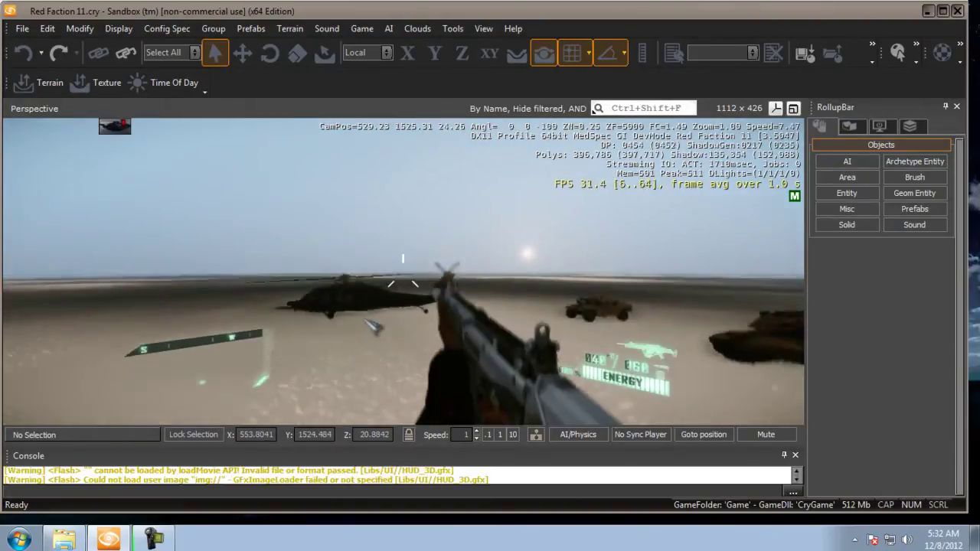
- Walk past the helicopter and the tank up to the HMMWV in game mode
{"action": "key", "text": "w"}
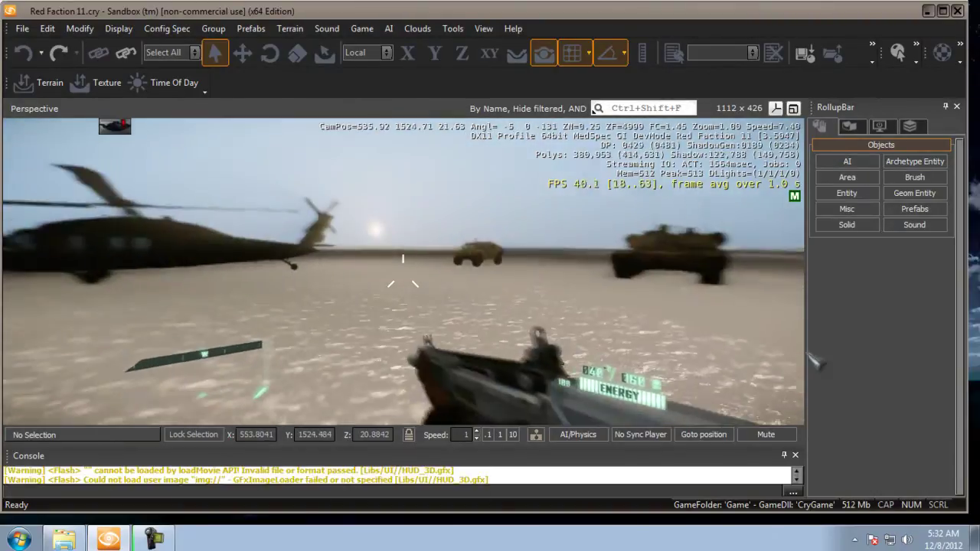
{"action": "key", "text": "w"}
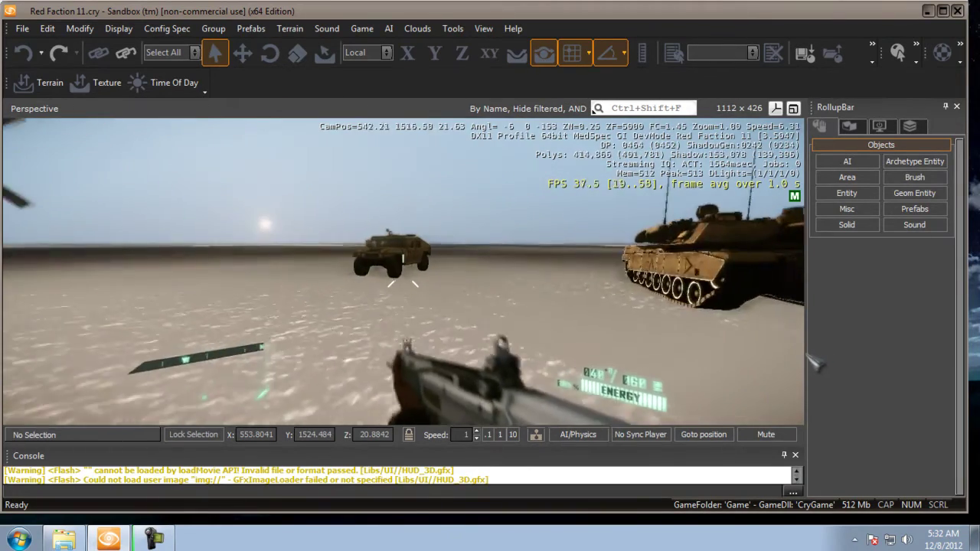
{"action": "key", "text": "w"}
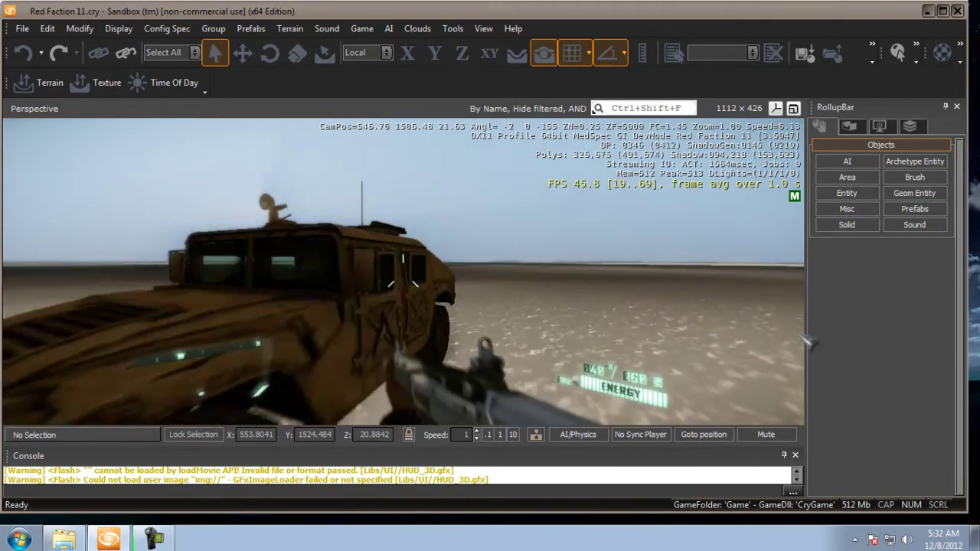
- Get into the HMMWV and drive it across the island's sand
{"action": "key", "text": "f"}
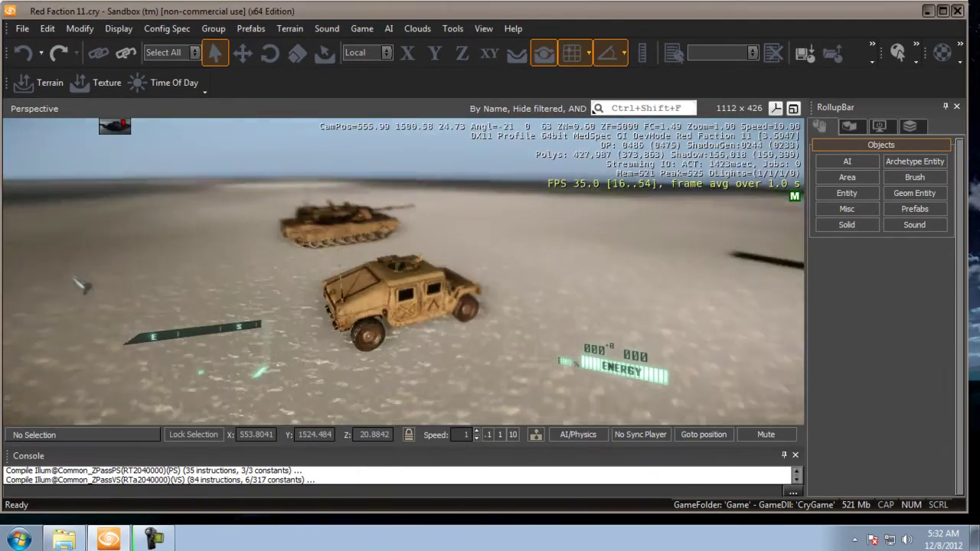
{"action": "key", "text": "w"}
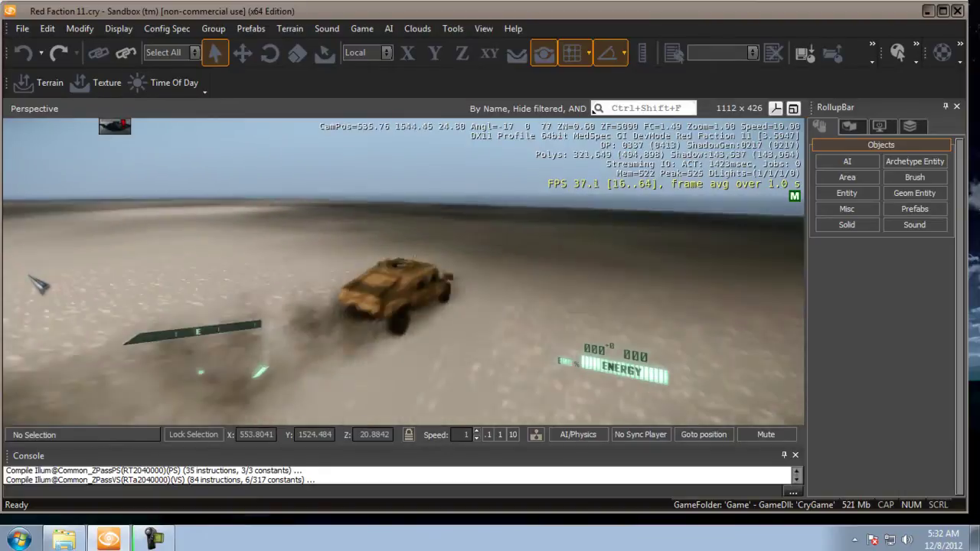
{"action": "key", "text": "a"}
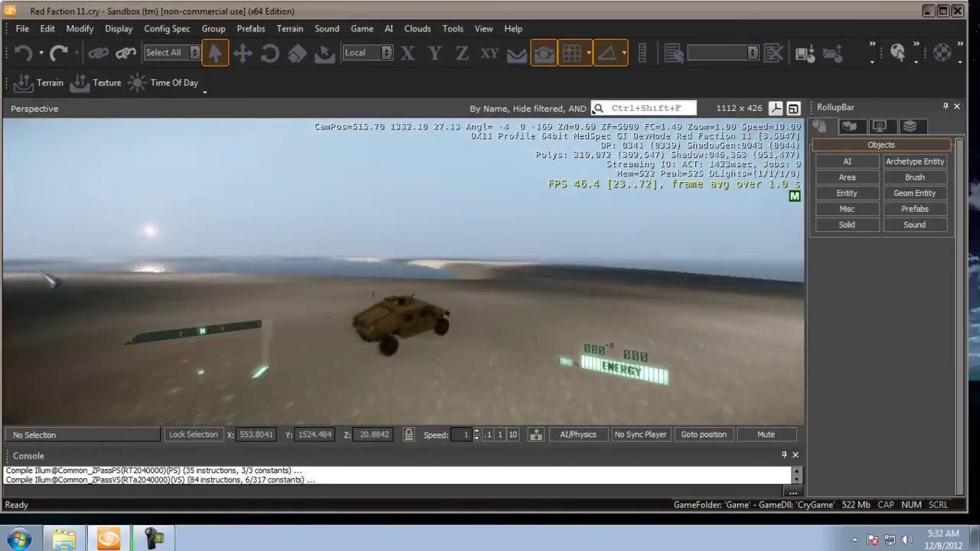
- Drive the HMMWV along the shoreline and on across the open sand, curving around at the far end
{"action": "key", "text": "w"}
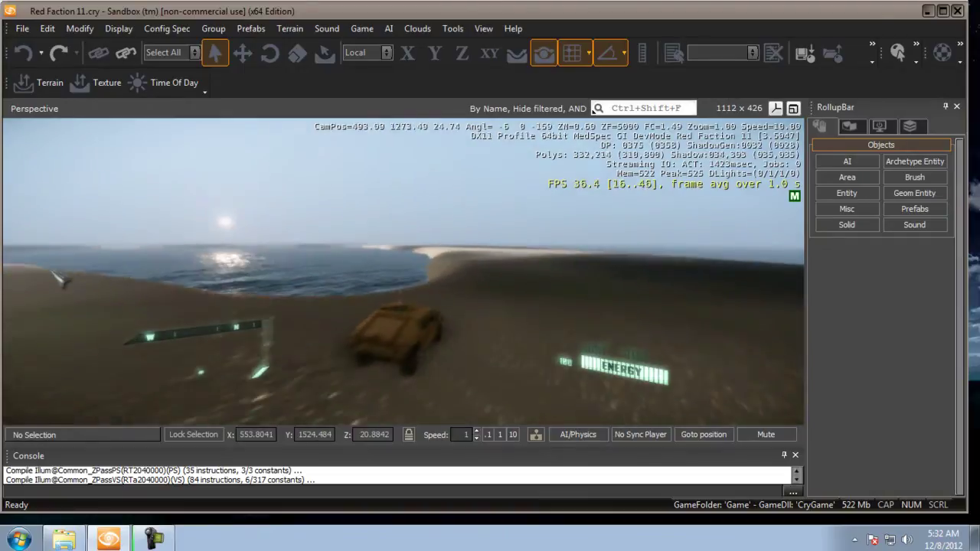
{"action": "key", "text": "w"}
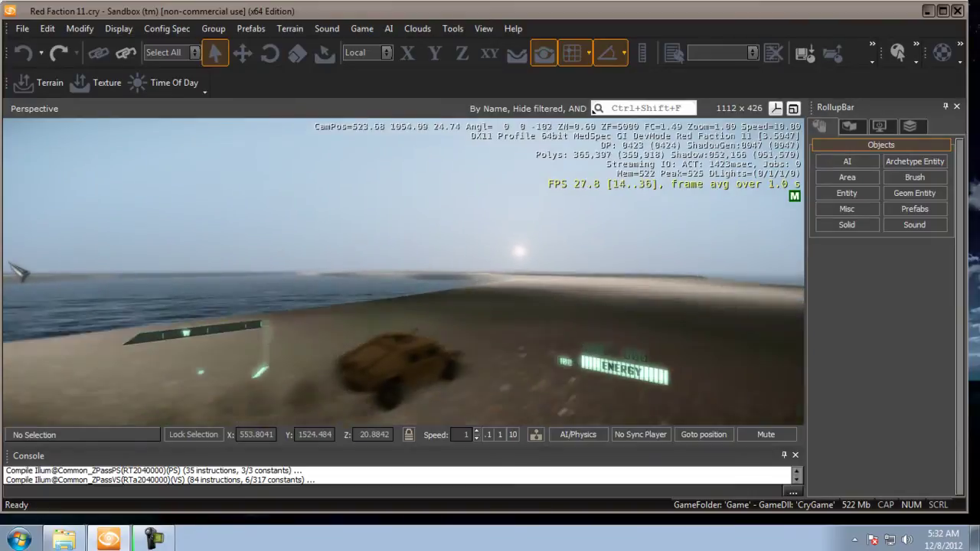
{"action": "key", "text": "w"}
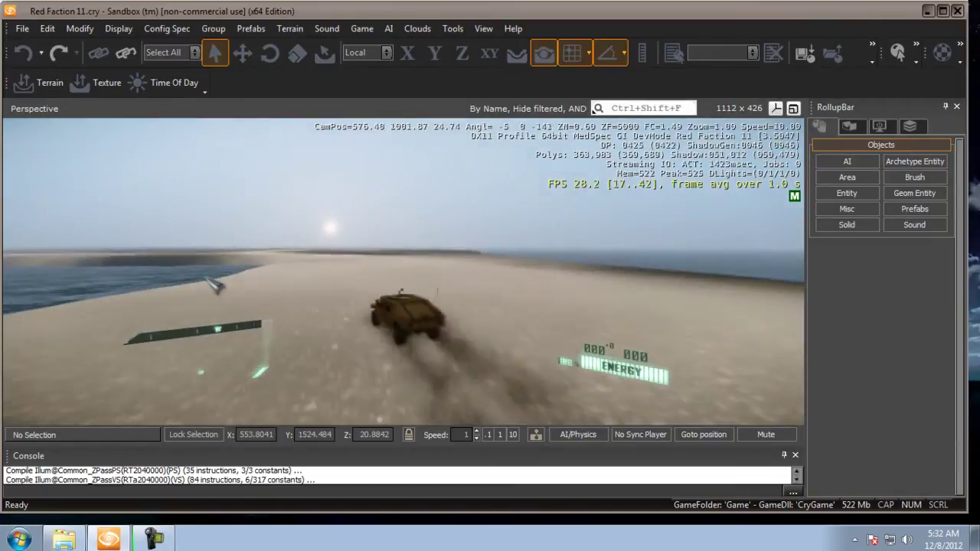
{"action": "key", "text": "w"}
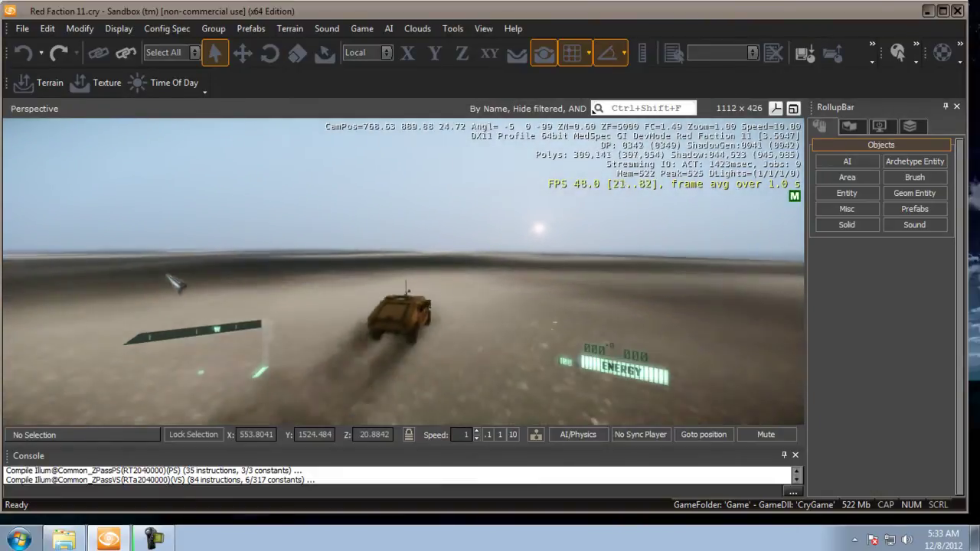
{"action": "key", "text": "w"}
{"action": "key", "text": "w"}
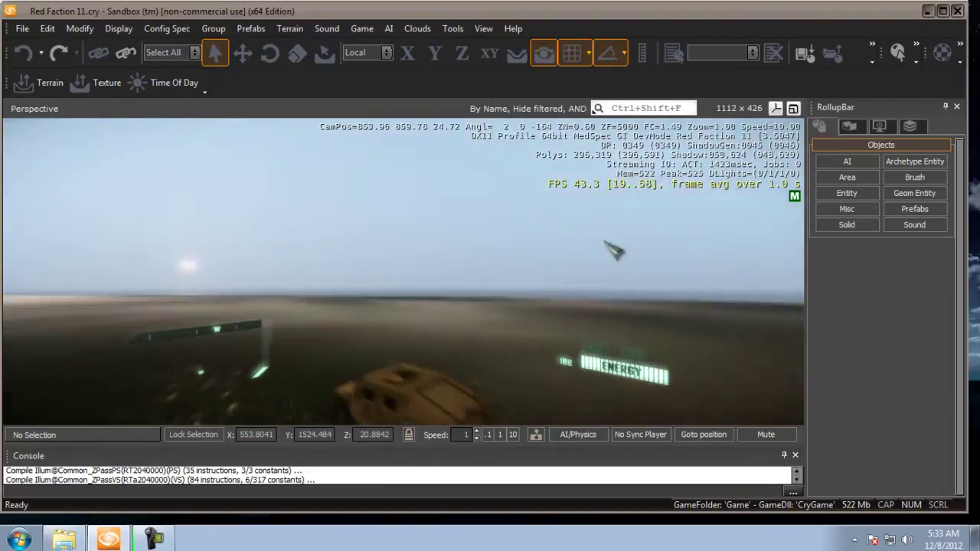
{"action": "key", "text": "w"}
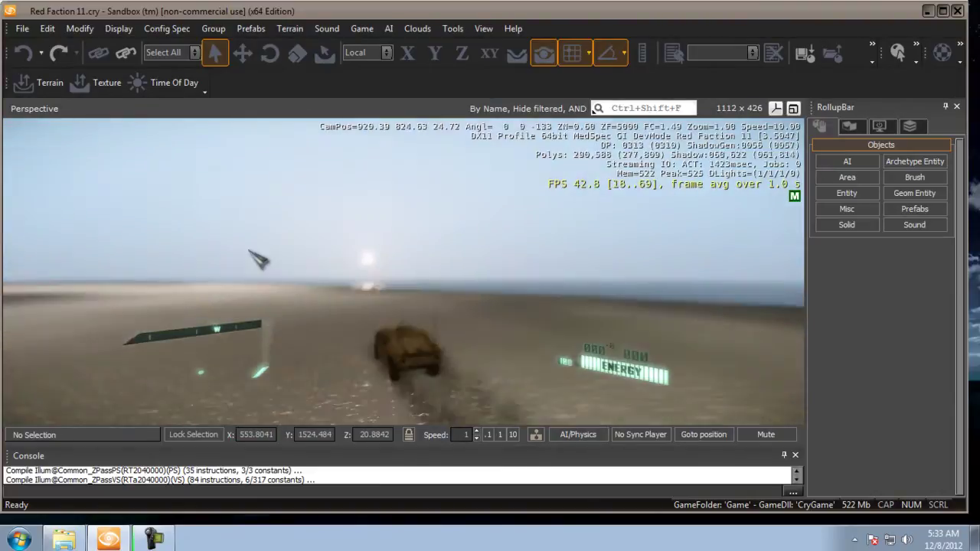
{"action": "key", "text": "w"}
{"action": "key", "text": "a"}
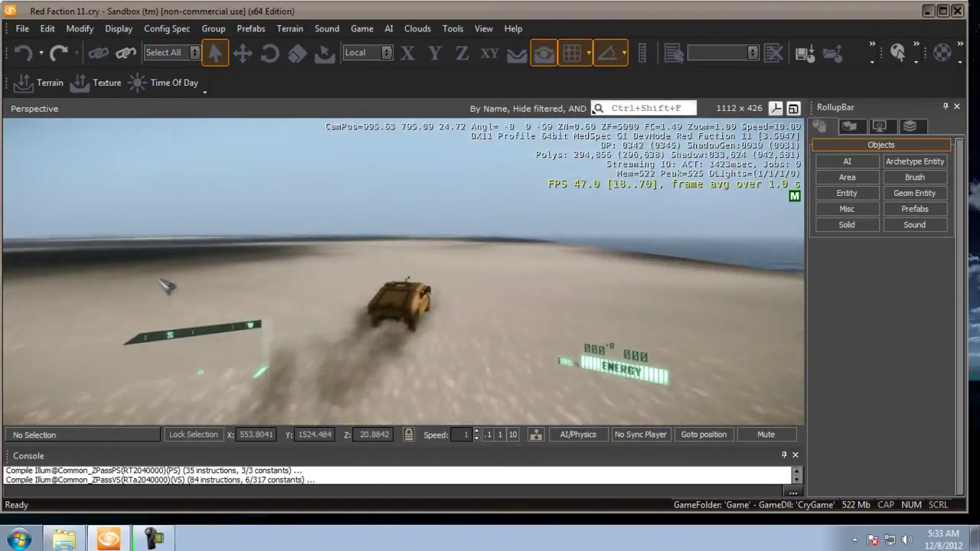
{"action": "key", "text": "w"}
{"action": "key", "text": "a"}
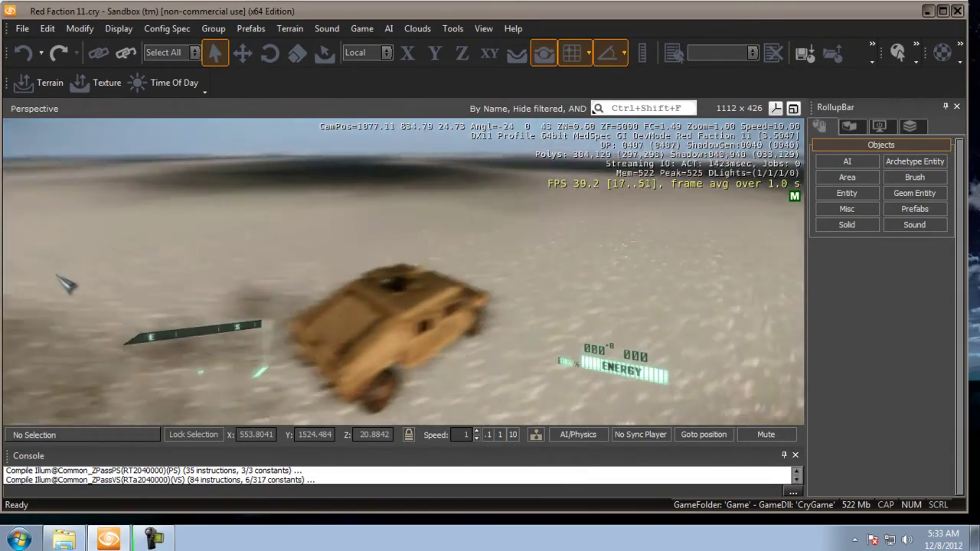
- Brake the HMMWV on the sand, get out and take out the binoculars
{"action": "key", "text": "space"}
{"action": "key", "text": "f"}
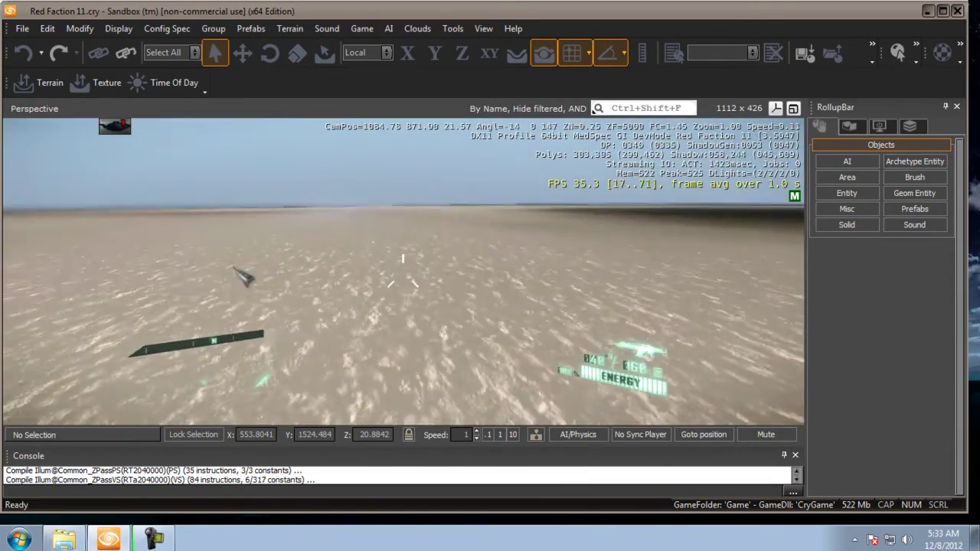
{"action": "key", "text": "b"}
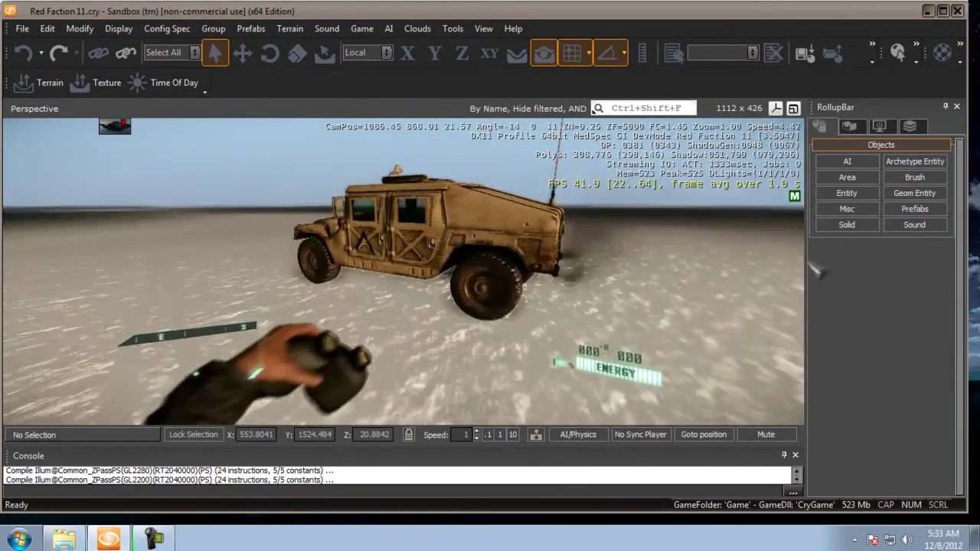
- Back away from the parked HMMWV, walk toward it again and leave game mode
{"action": "key", "text": "s"}
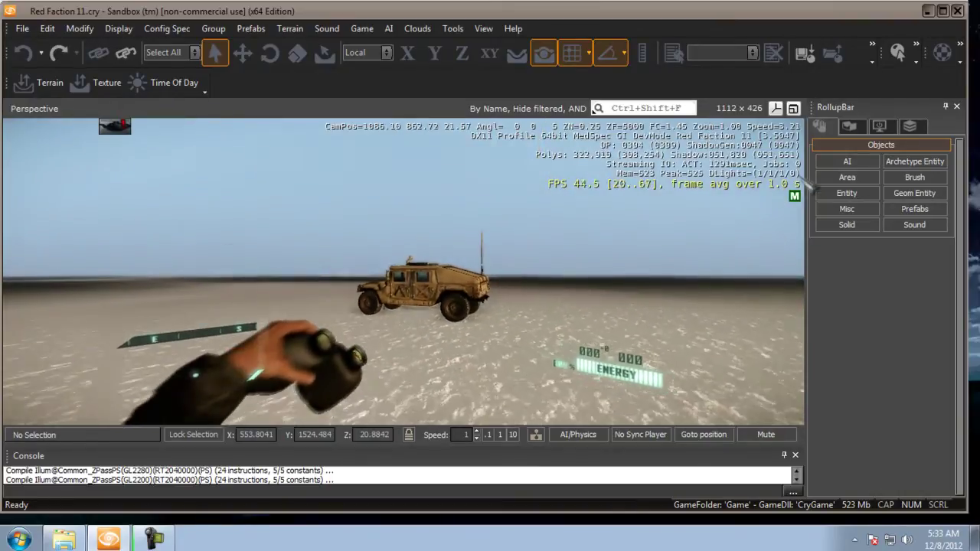
{"action": "key", "text": "s"}
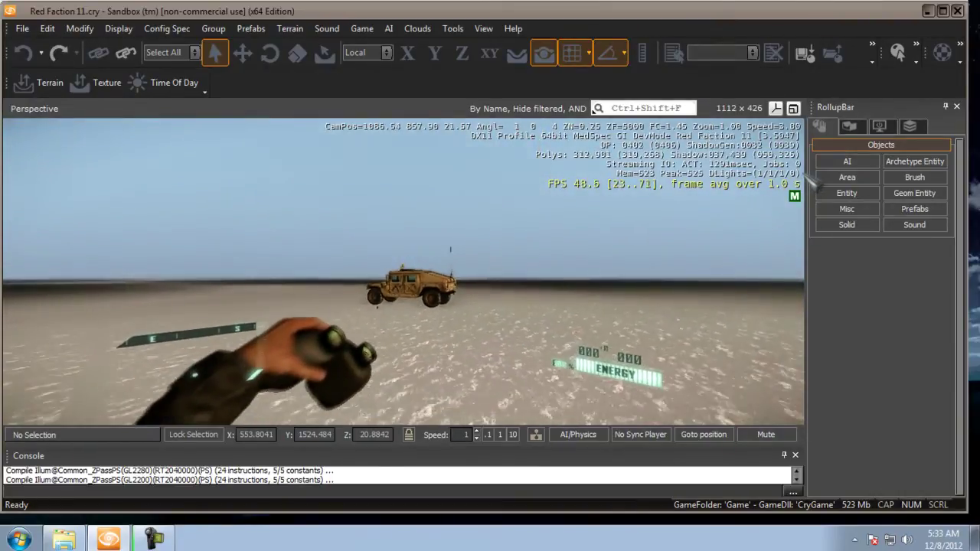
{"action": "key", "text": "w"}
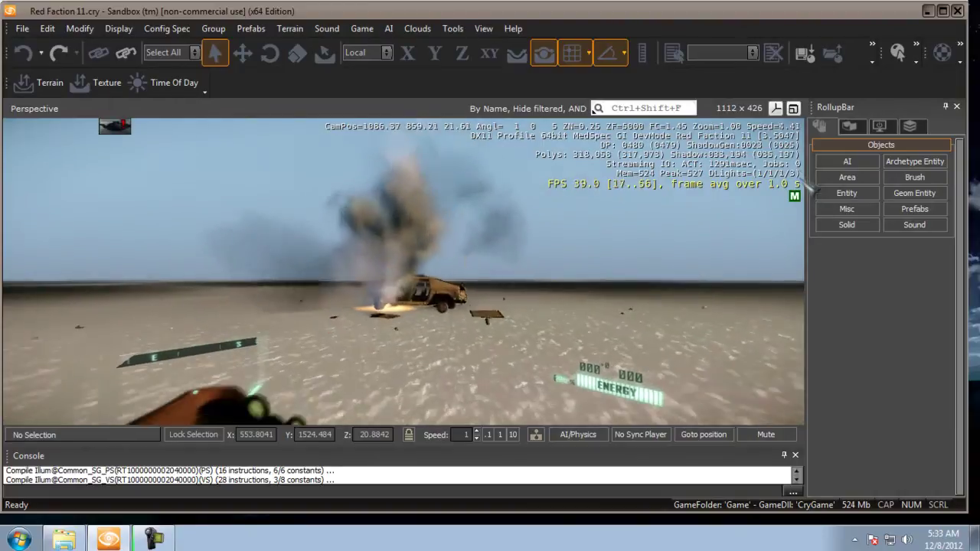
{"action": "key", "text": "Escape"}
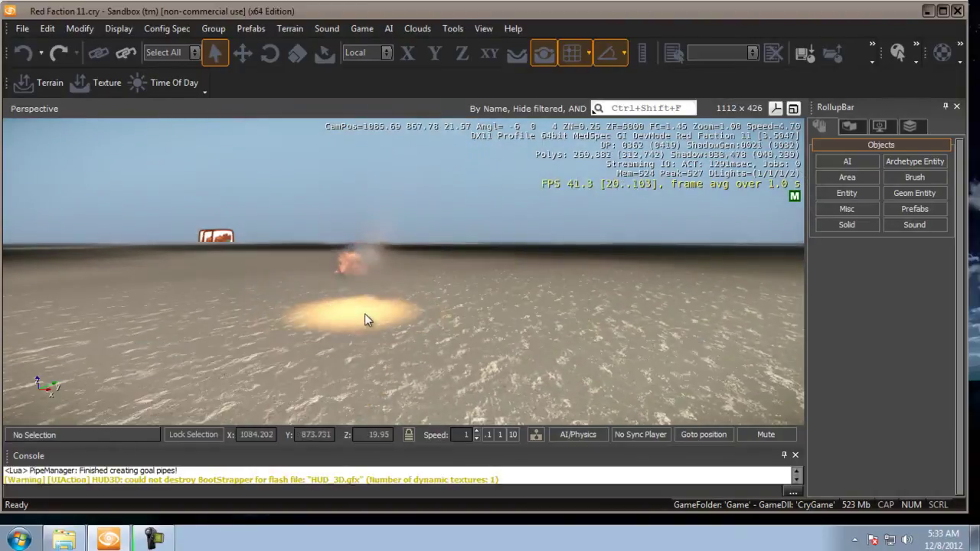